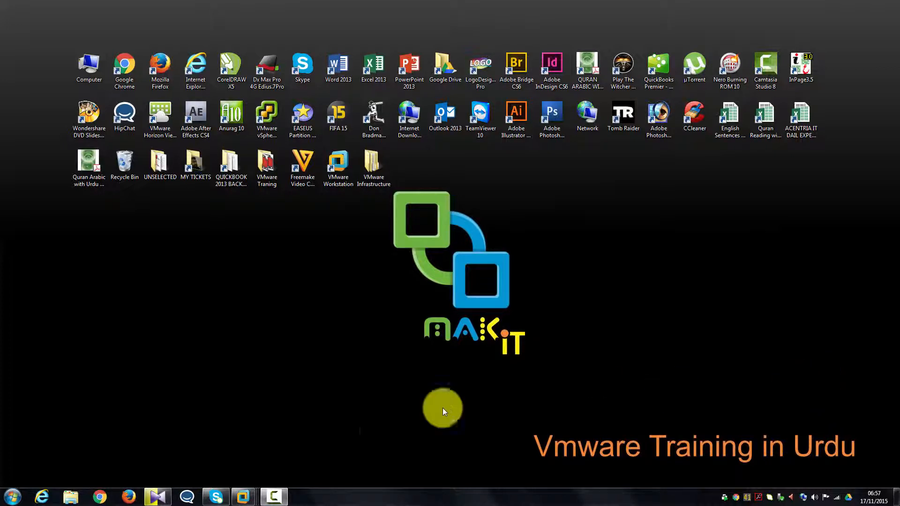
Open the MAK-AD-02 window in VMware Workstation, then switch to the MAK-AD-01 virtual machine tab.
mouse_move(248, 502)
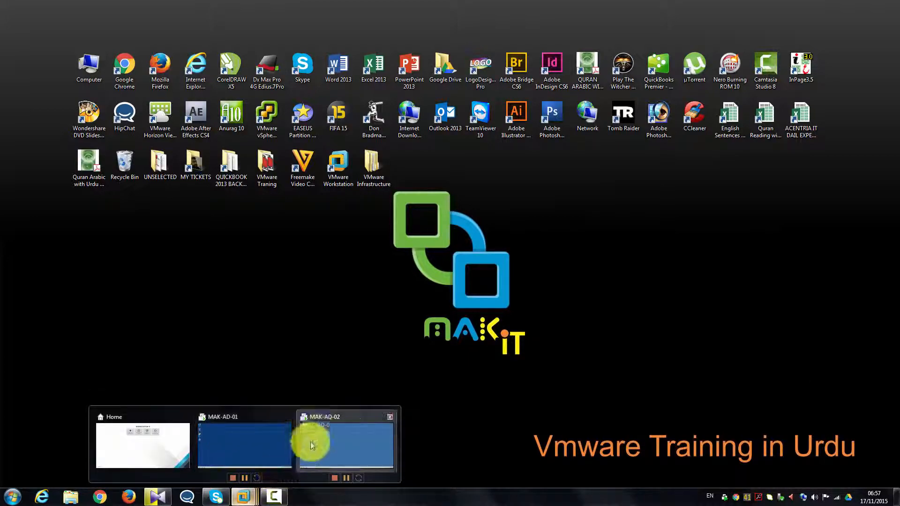
left_click(314, 433)
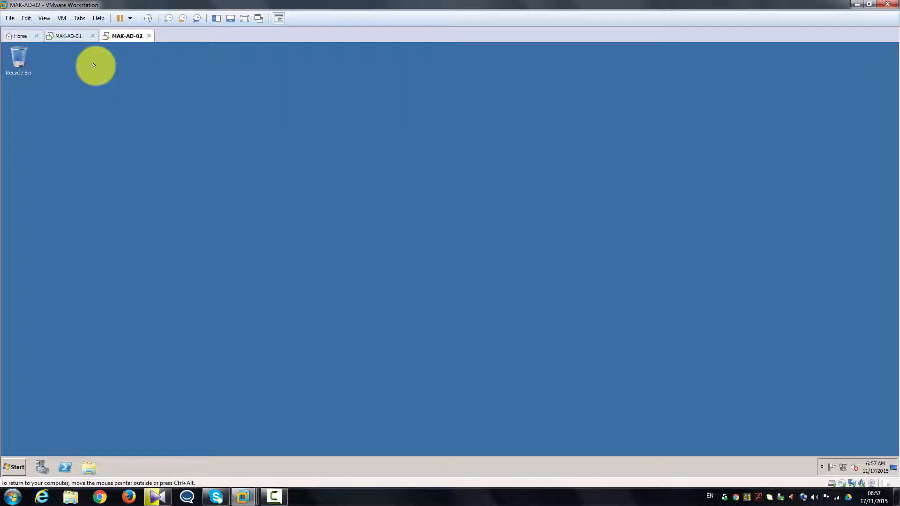
left_click(70, 44)
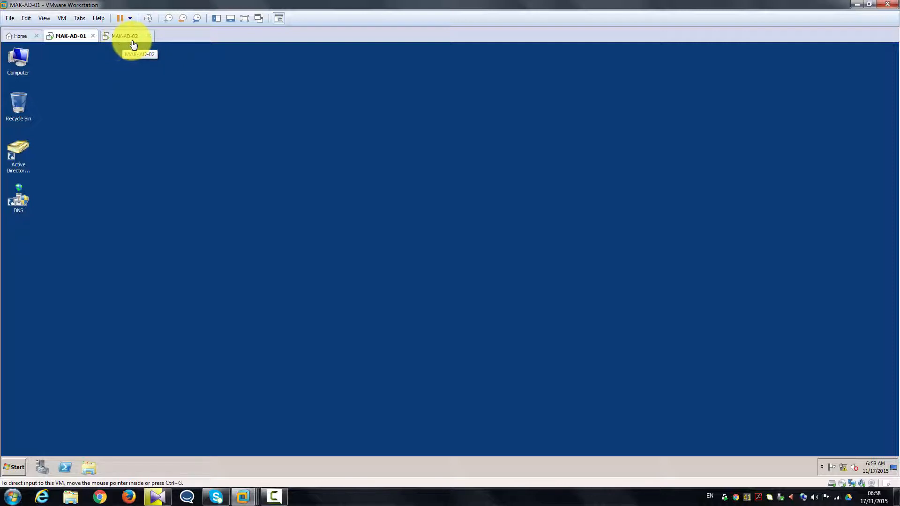
In DNS Manager on MAK-AD-01, inspect makensia.com's MAK-AD-02 host record at 192.168.146.201.
double_click(21, 197)
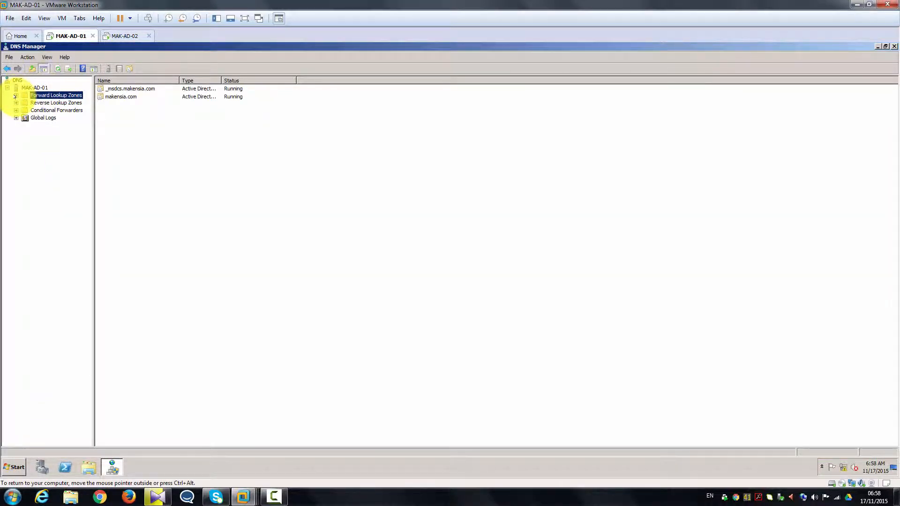
left_click(15, 95)
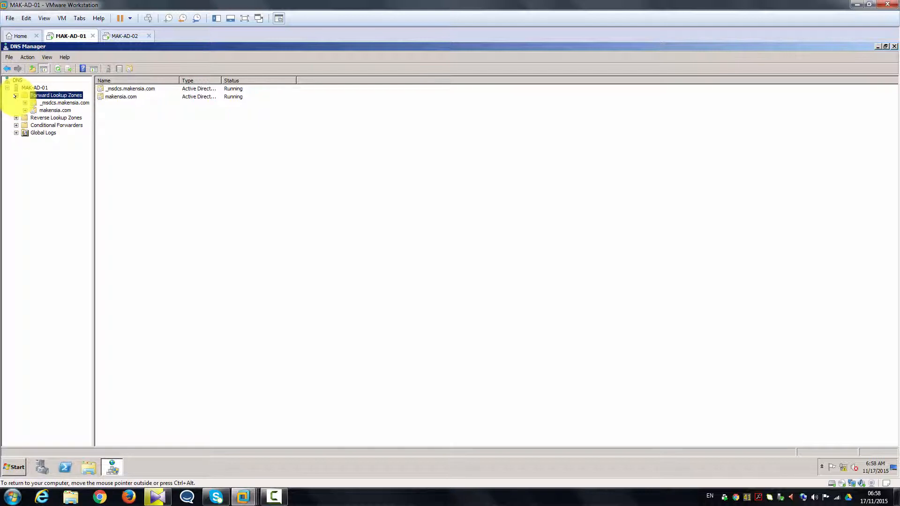
left_click(45, 110)
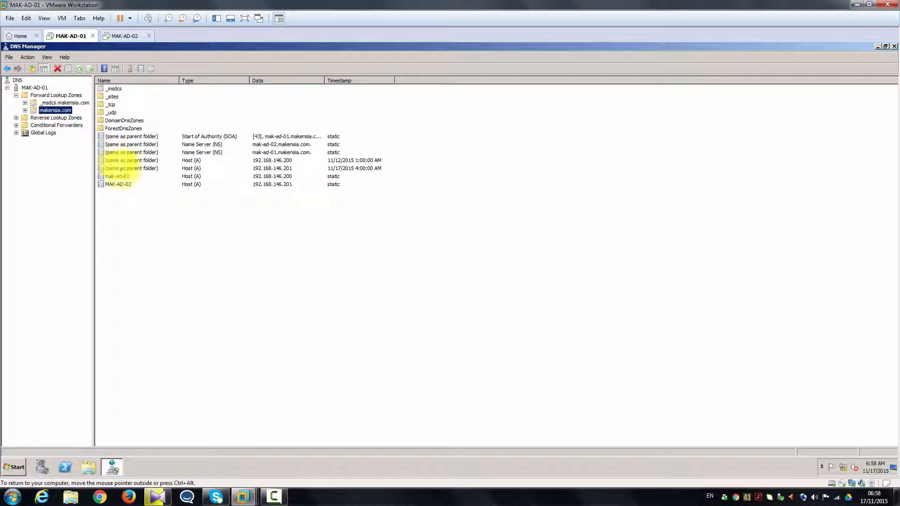
left_click(128, 185)
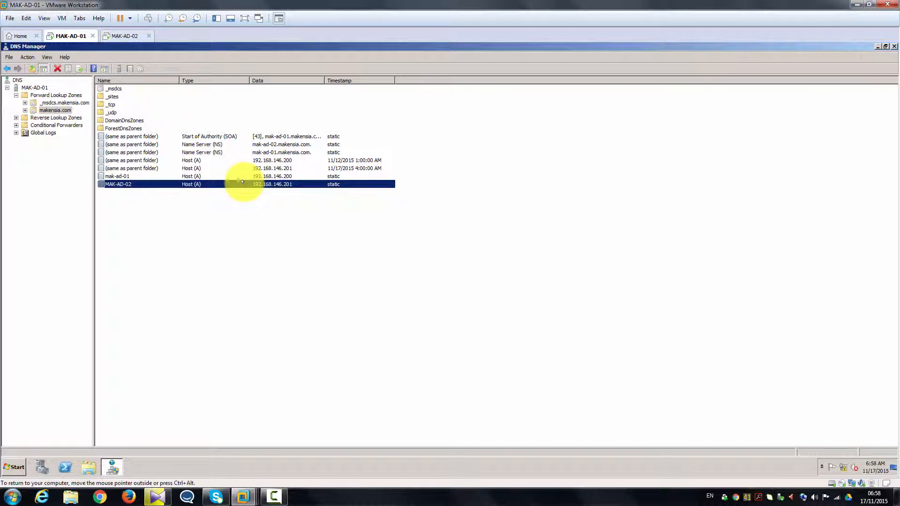
left_click(132, 38)
Put a DNS shortcut on the MAK-AD-02 desktop and open DNS Manager maximized from it.
left_click(15, 464)
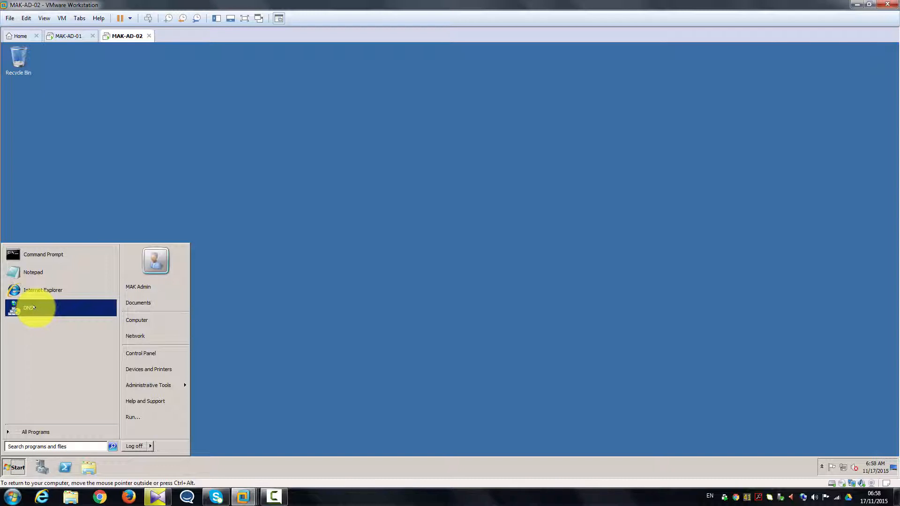
left_click_drag(33, 307, 27, 112)
double_click(24, 109)
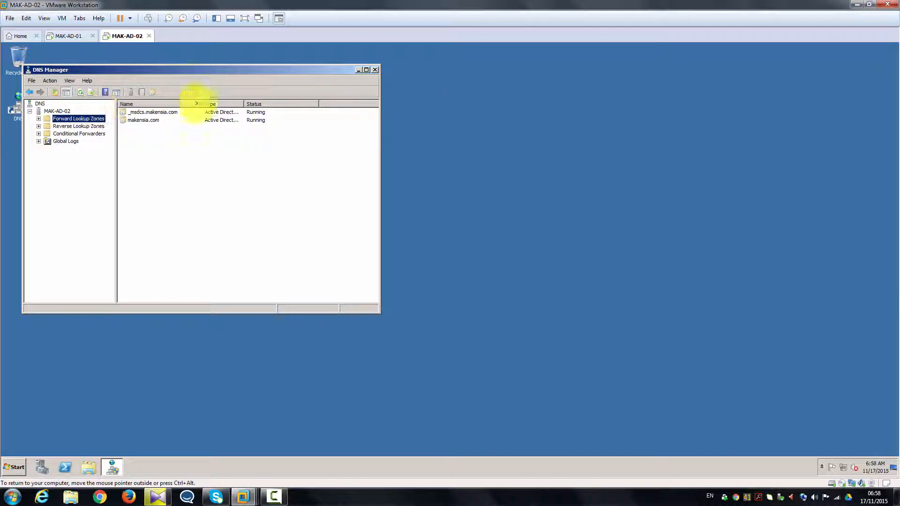
left_click(365, 70)
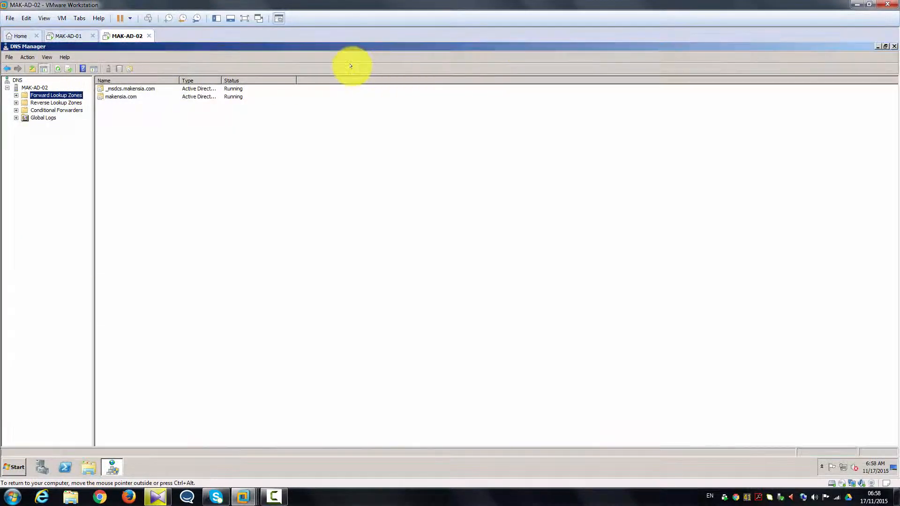
Confirm makensia.com lists the mak-ad-01 and mak-ad-02 host records, then close DNS Manager.
left_click(16, 95)
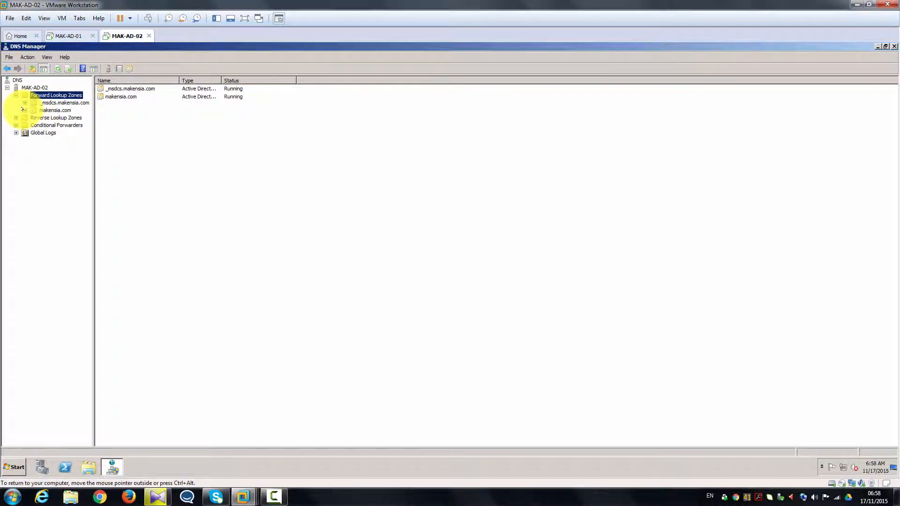
left_click(33, 110)
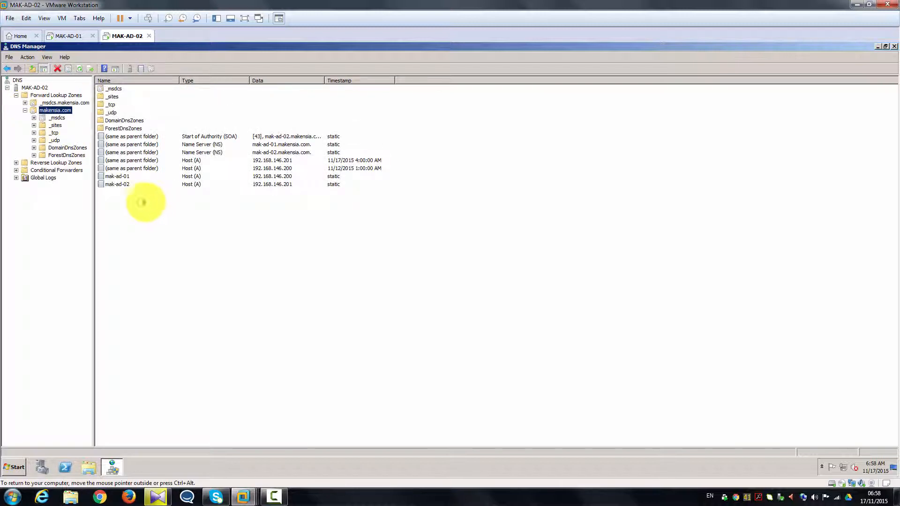
left_click(123, 185)
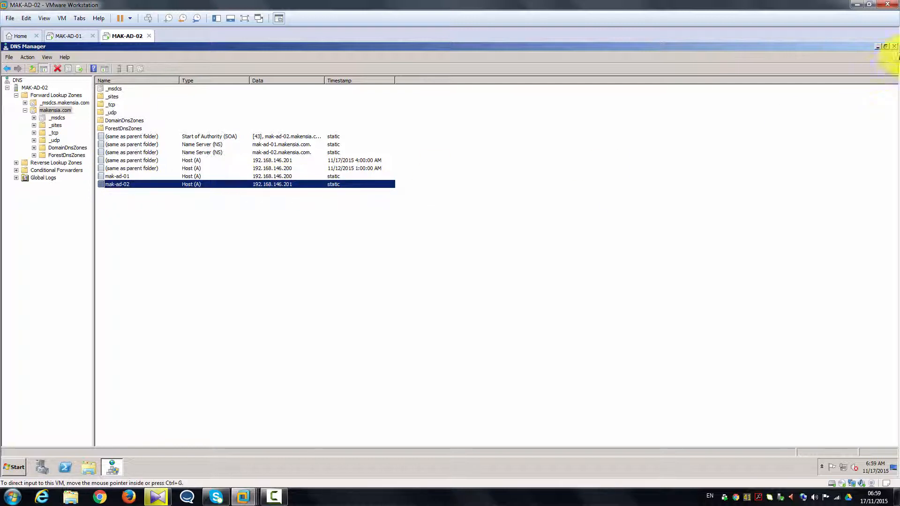
left_click(895, 46)
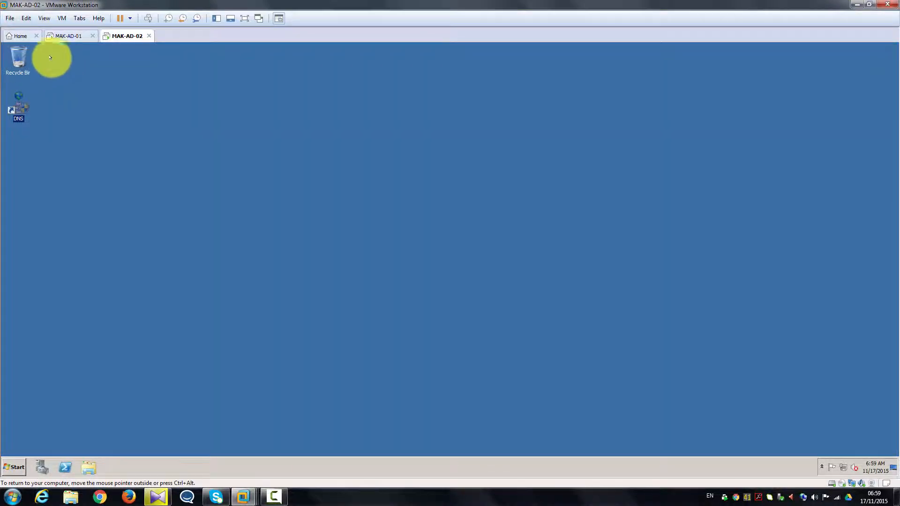
On MAK-AD-01, close DNS Manager and open Active Directory Users and Computers from its desktop shortcut.
left_click(62, 39)
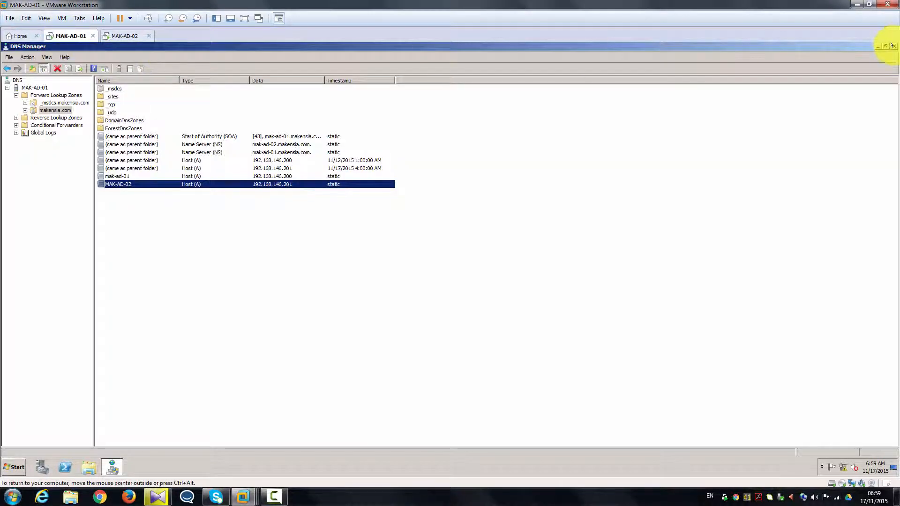
left_click(894, 45)
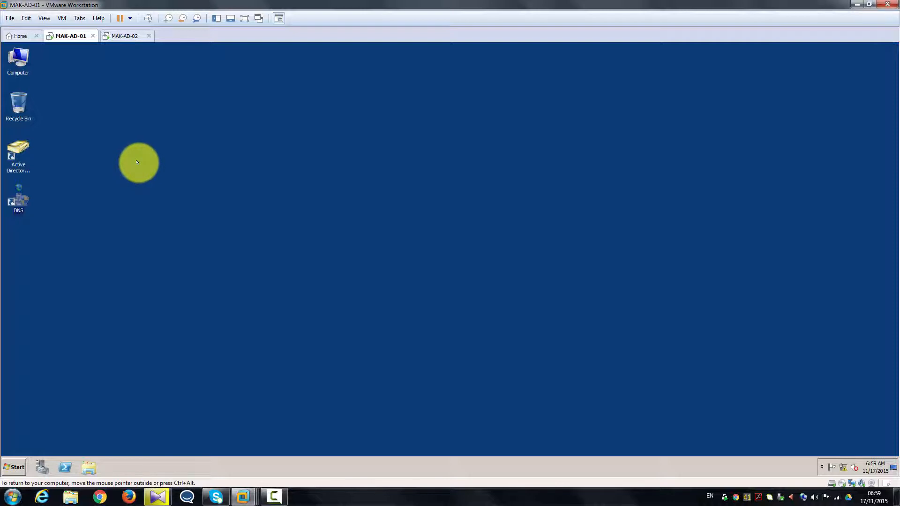
right_click(138, 163)
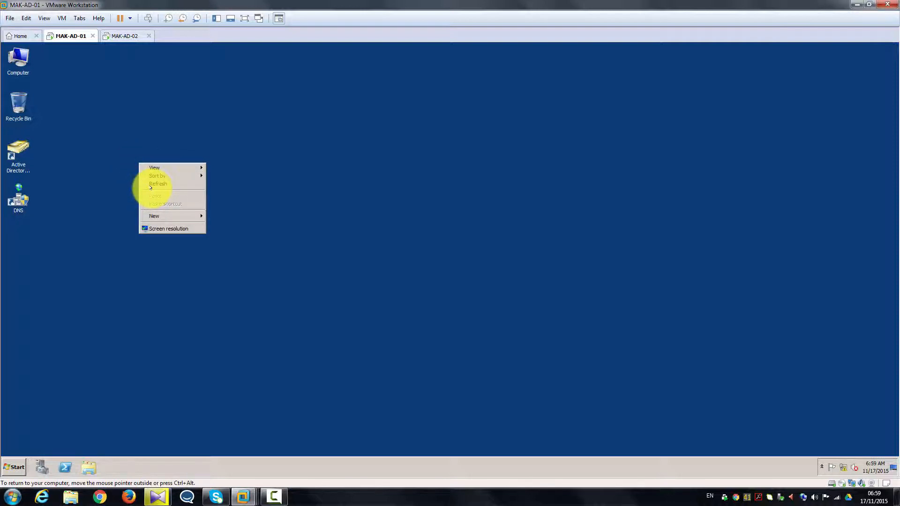
left_click(26, 157)
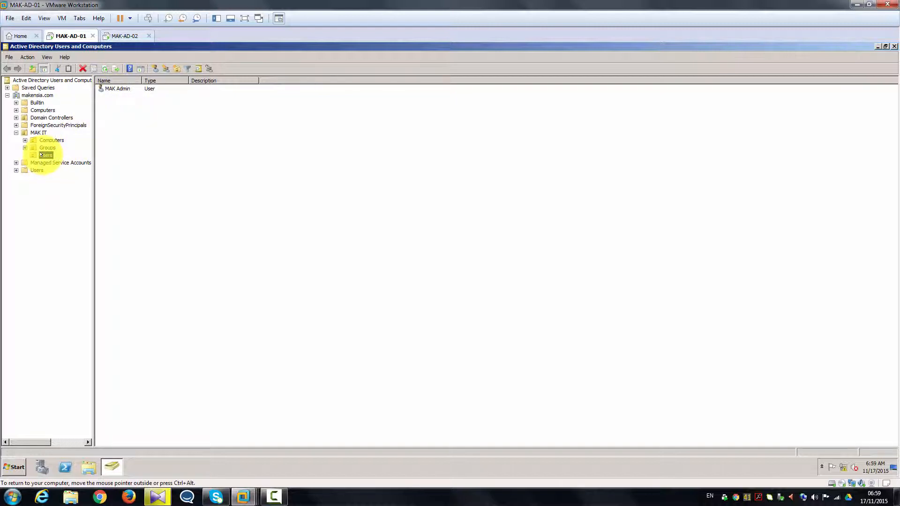
Add a new organizational unit named LEVEL-1 under makensia.com/MAK IT/Users.
right_click(41, 154)
mouse_move(71, 187)
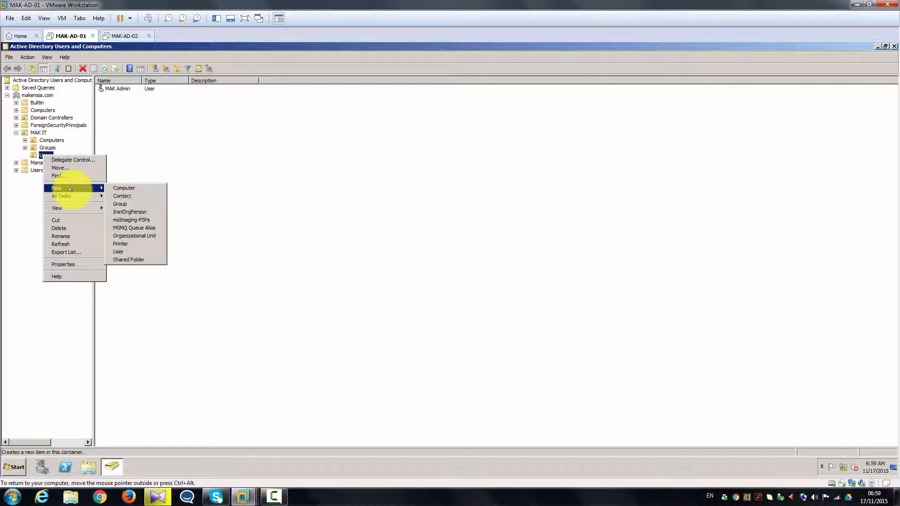
left_click(136, 235)
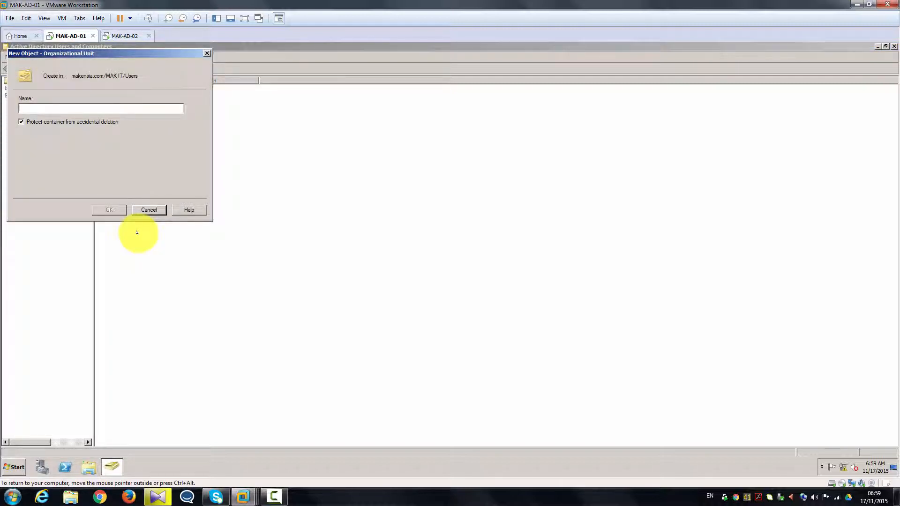
type("LEVEL-1")
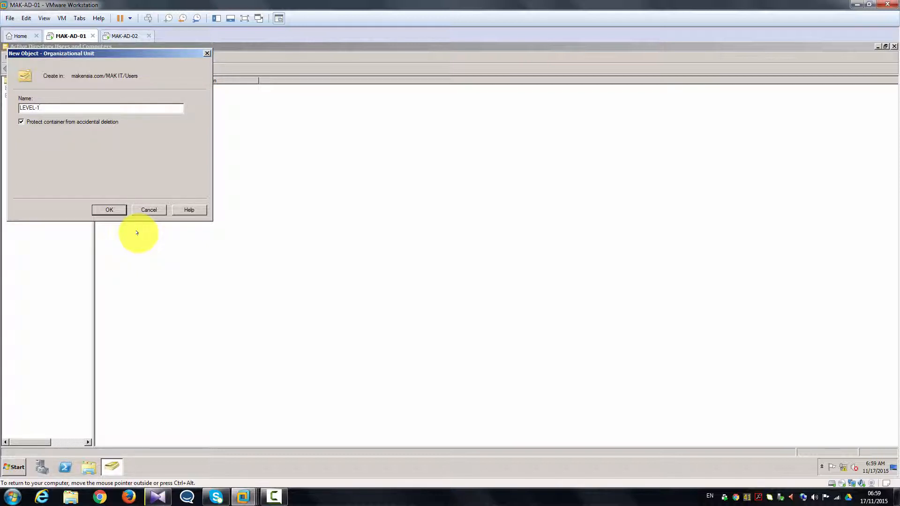
key("Return")
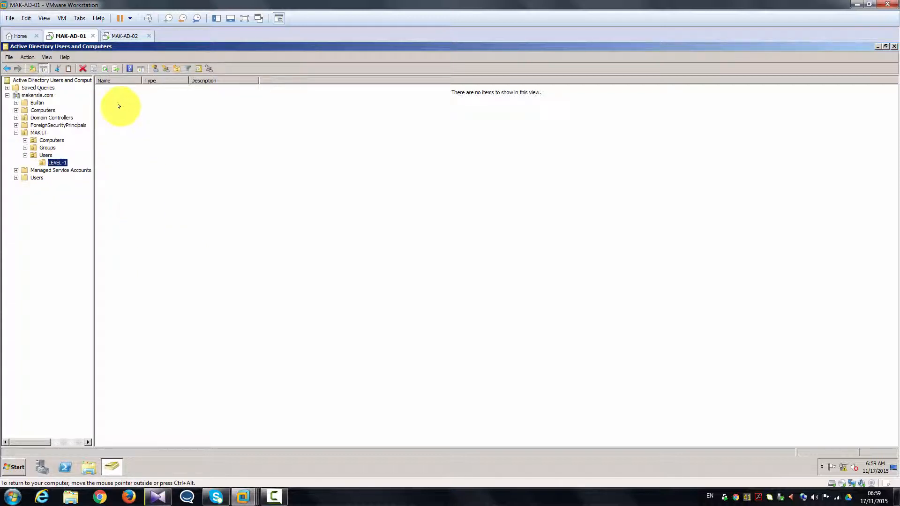
Start a new user in LEVEL-1, entering the user's full name and logon name.
right_click(128, 118)
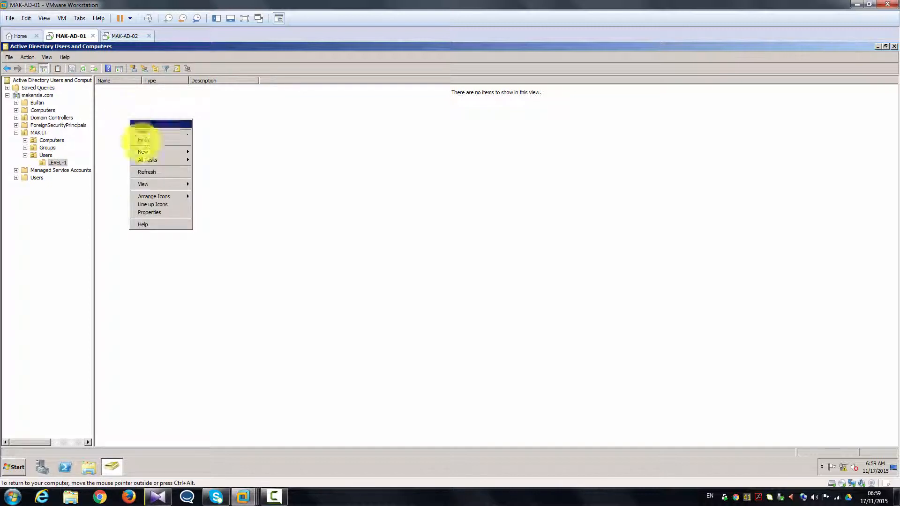
mouse_move(160, 149)
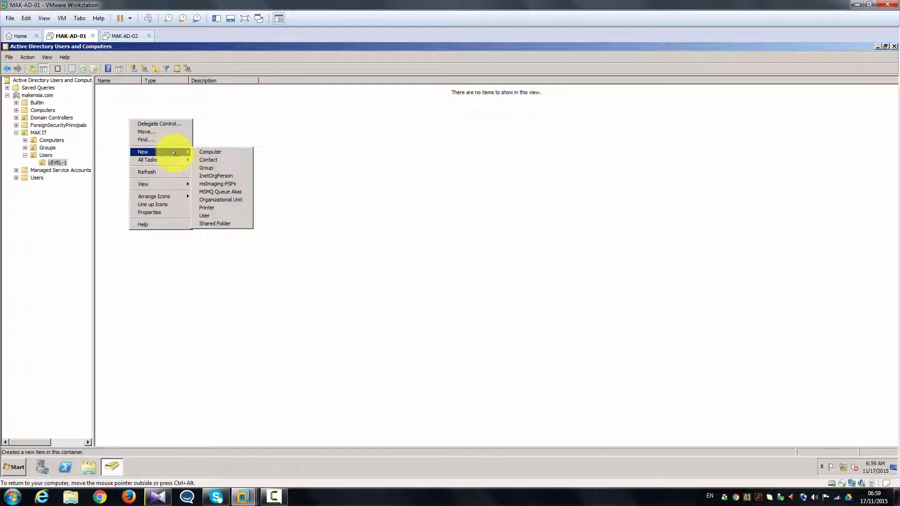
left_click(218, 216)
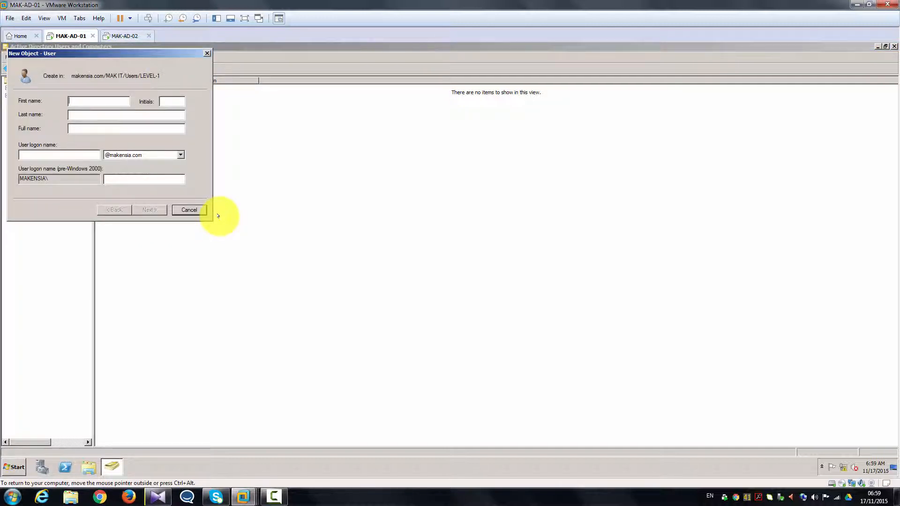
key("Tab")
key("Tab")
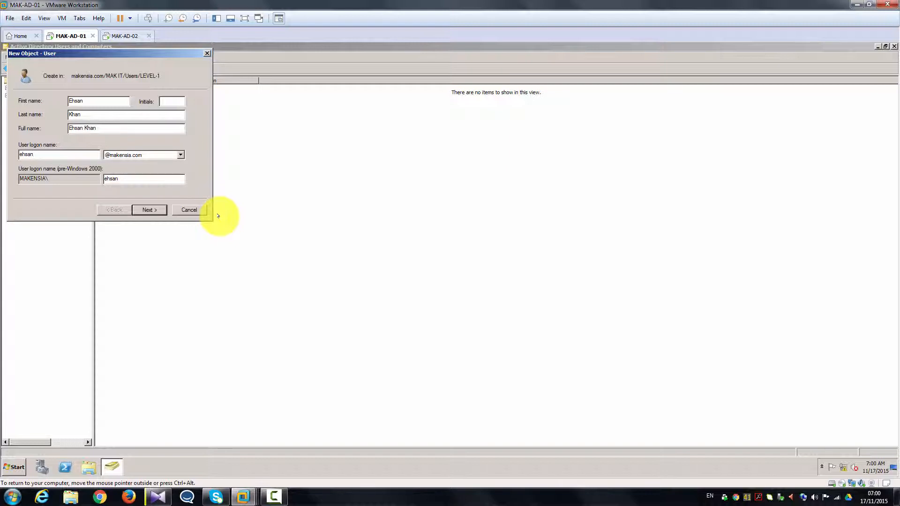
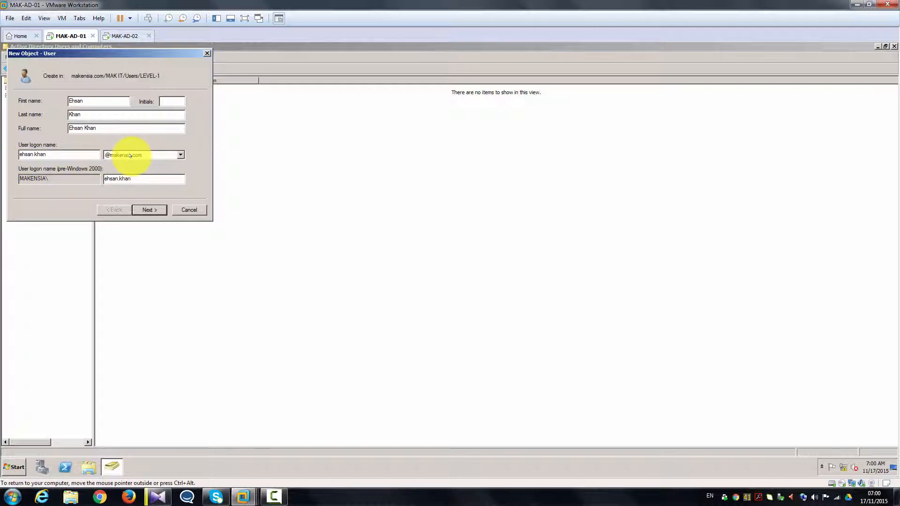
left_click(157, 210)
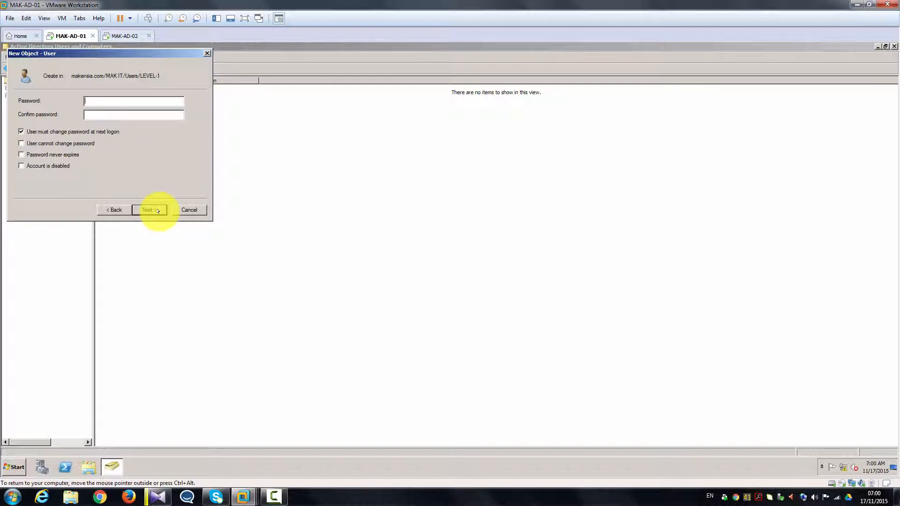
Give the user a password they cannot change that never expires, and finish creating the account.
type("•••••••••••••")
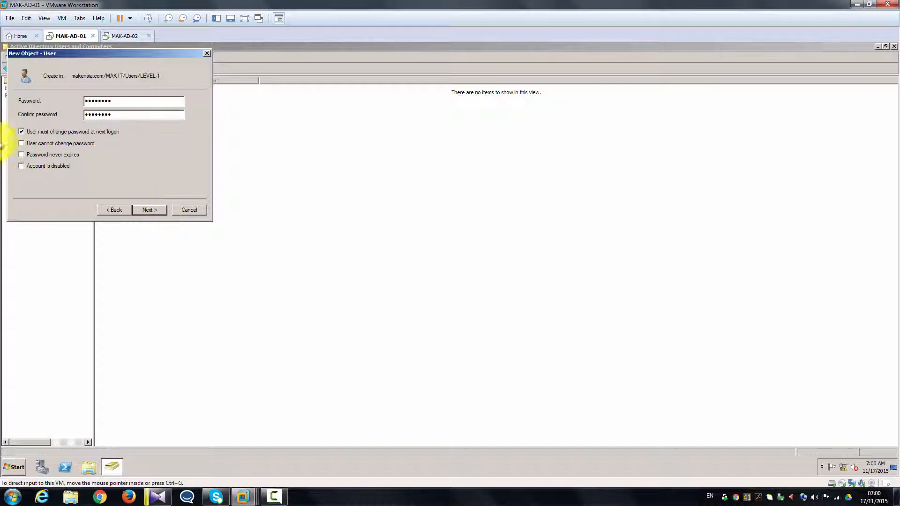
left_click(21, 132)
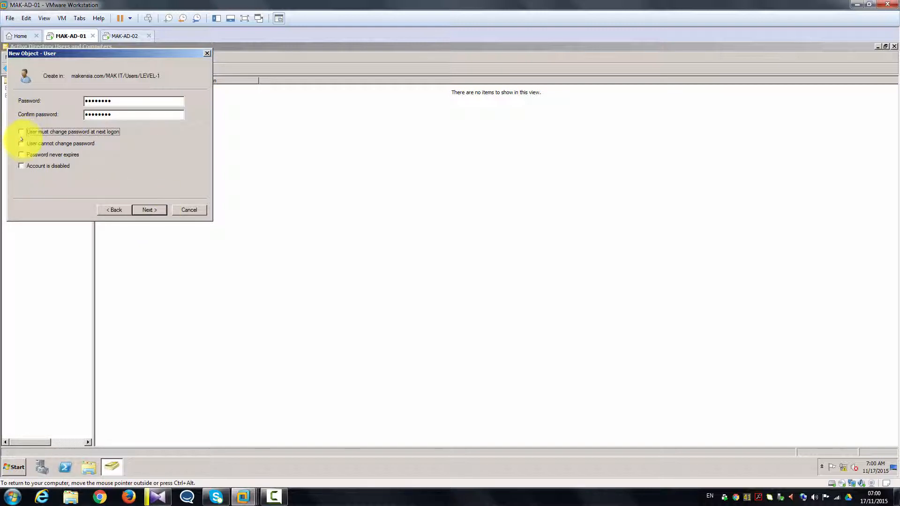
left_click(21, 144)
left_click(21, 155)
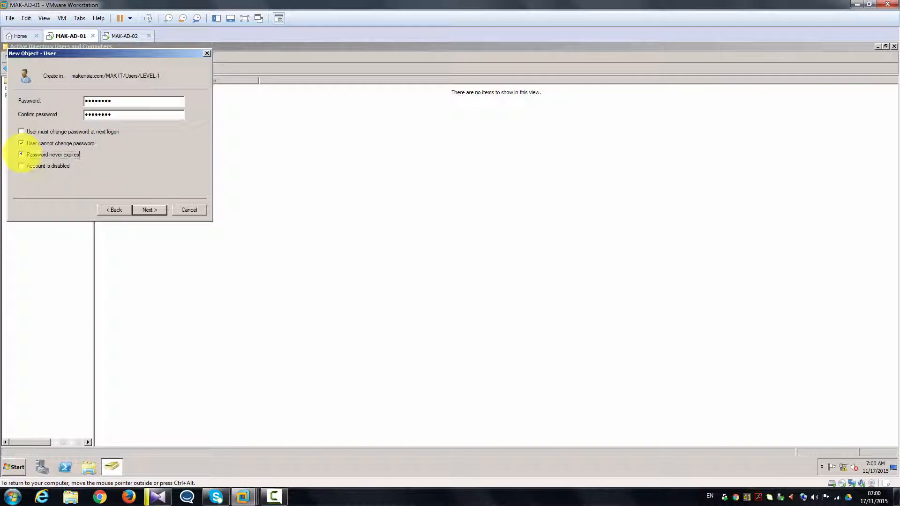
left_click(143, 209)
left_click(142, 207)
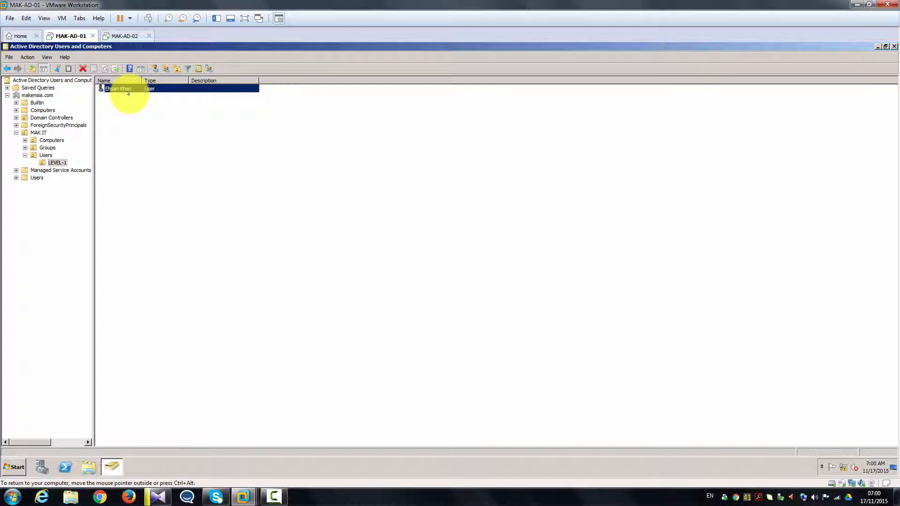
On MAK-AD-02, copy Active Directory Users and Computers onto the desktop and open it maximized.
left_click(125, 37)
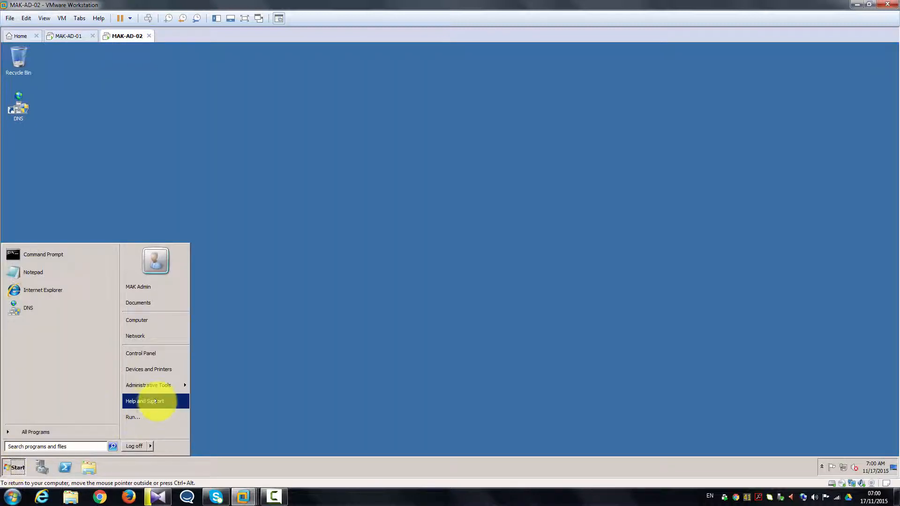
mouse_move(162, 384)
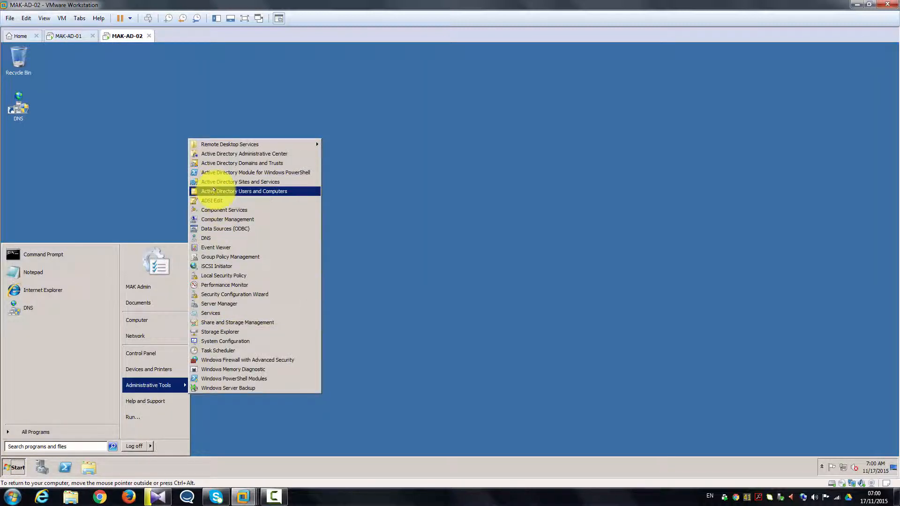
left_click_drag(213, 192, 66, 147)
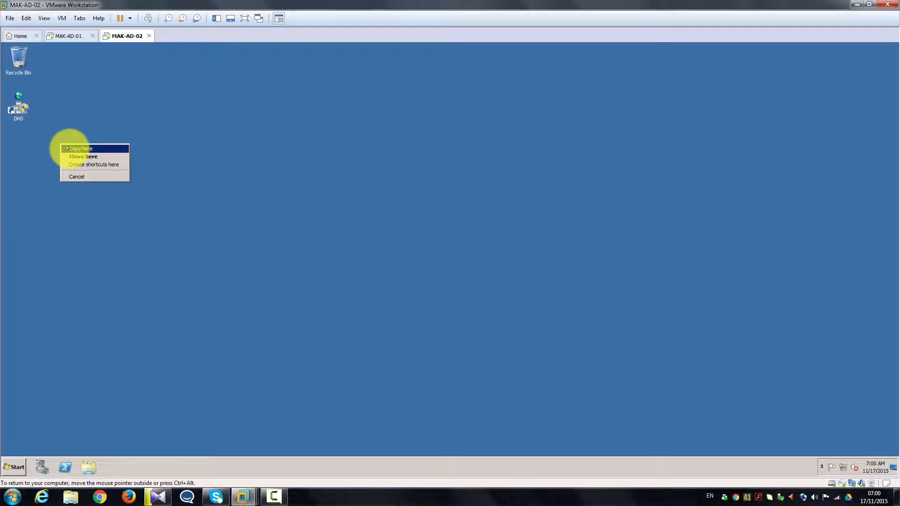
left_click(67, 148)
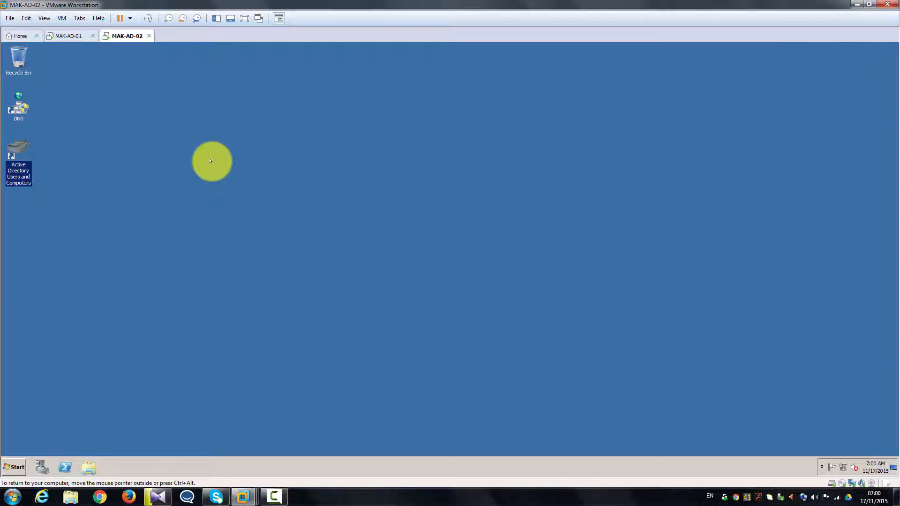
key("Return")
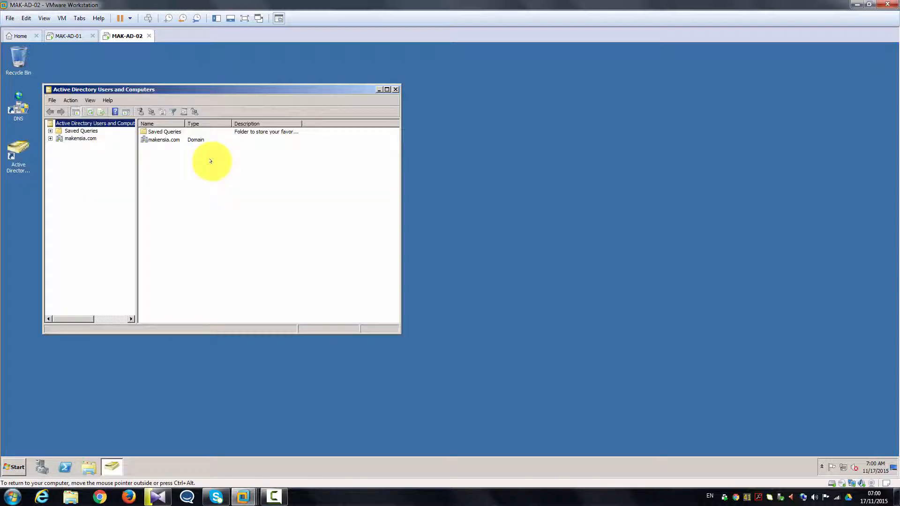
left_click(385, 89)
Check that the new user appears in makensia.com/MAK IT/Users/LEVEL-1, then close the console.
left_click(6, 95)
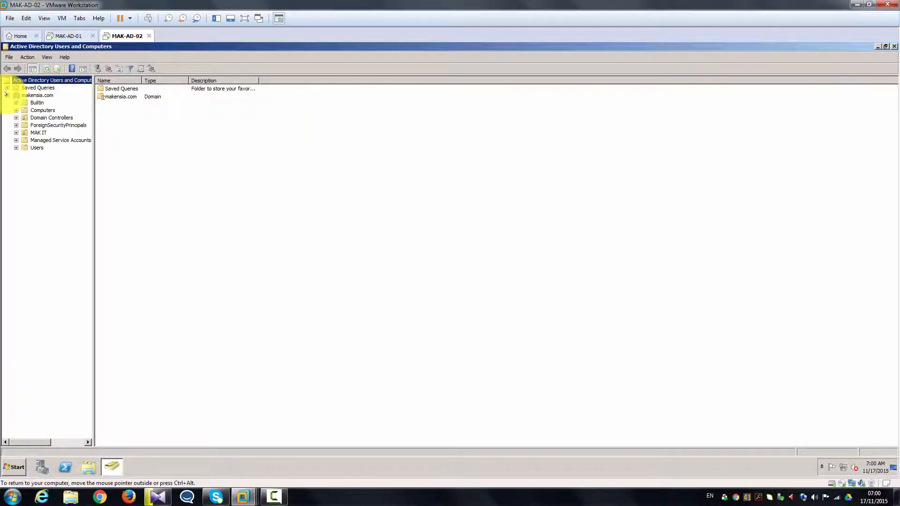
left_click(16, 133)
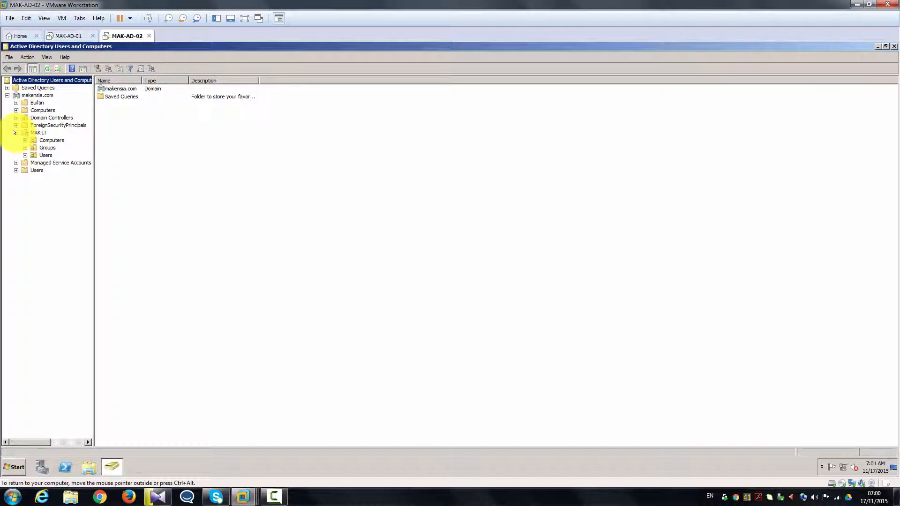
left_click(25, 155)
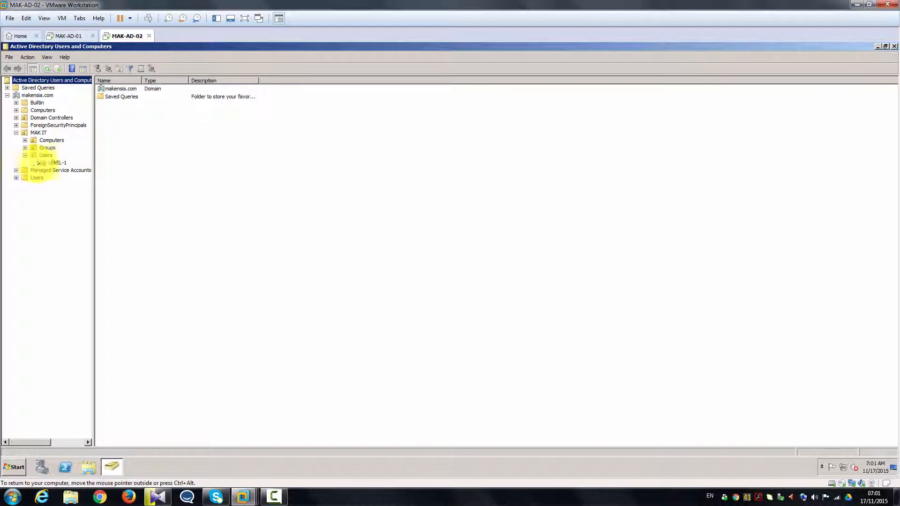
left_click(52, 162)
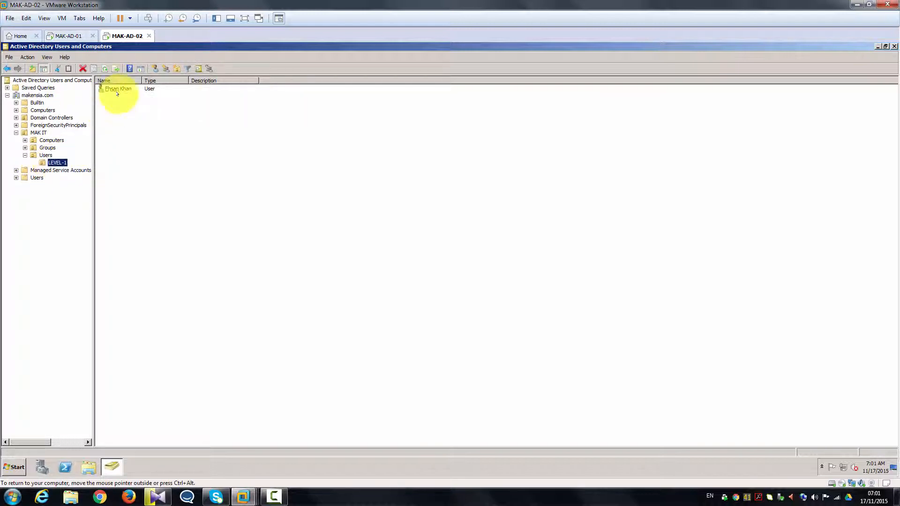
left_click(118, 88)
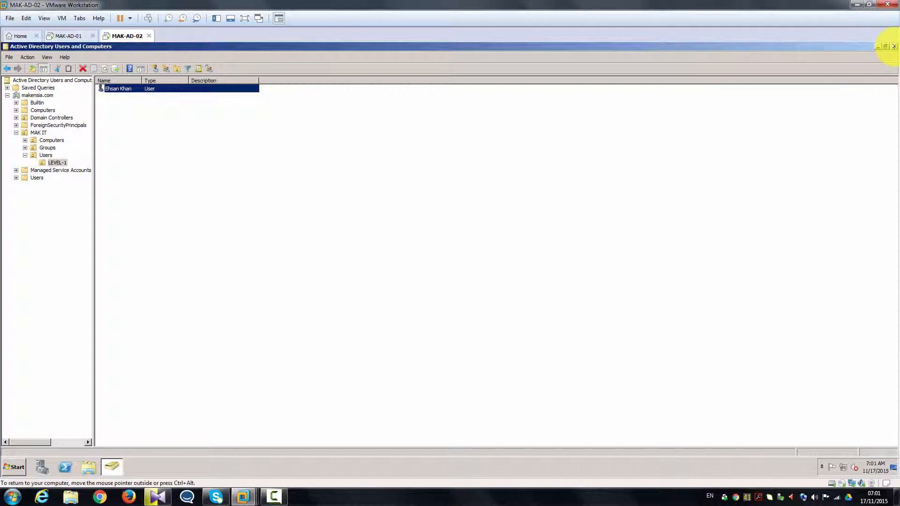
left_click(893, 46)
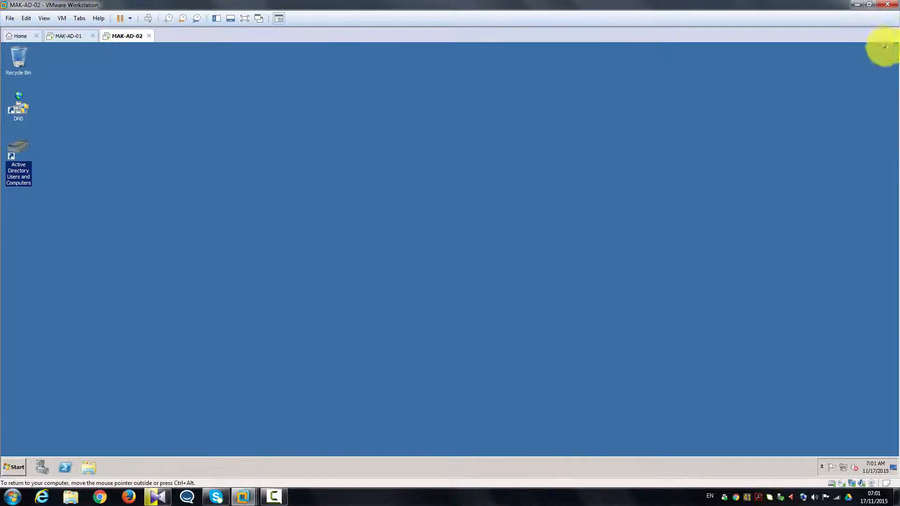
Find mstsc in the Start search, copy it onto the MAK-AD-02 desktop, and launch Remote Desktop Connection.
left_click(11, 464)
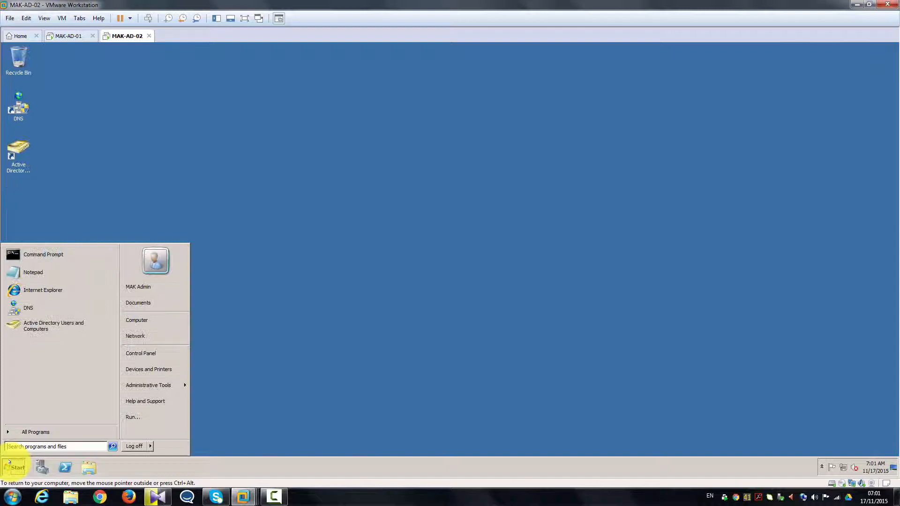
left_click(38, 430)
left_click(41, 446)
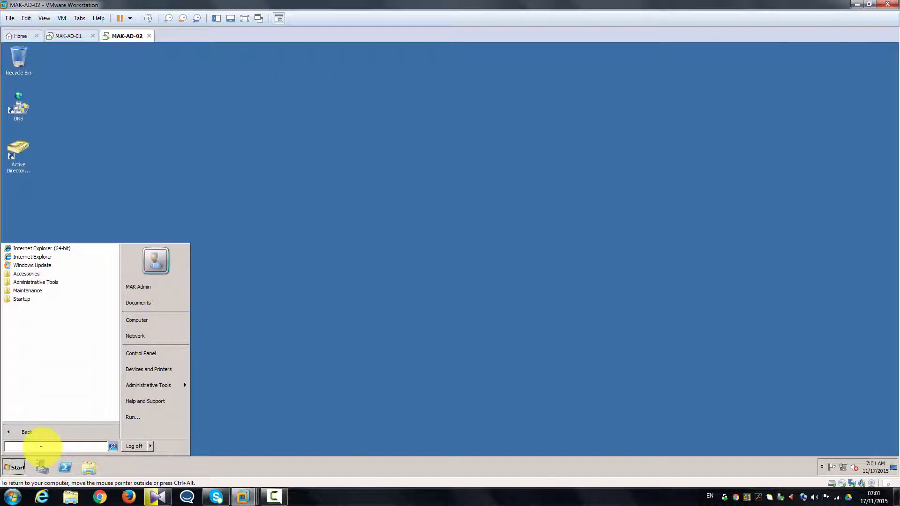
mouse_move(169, 386)
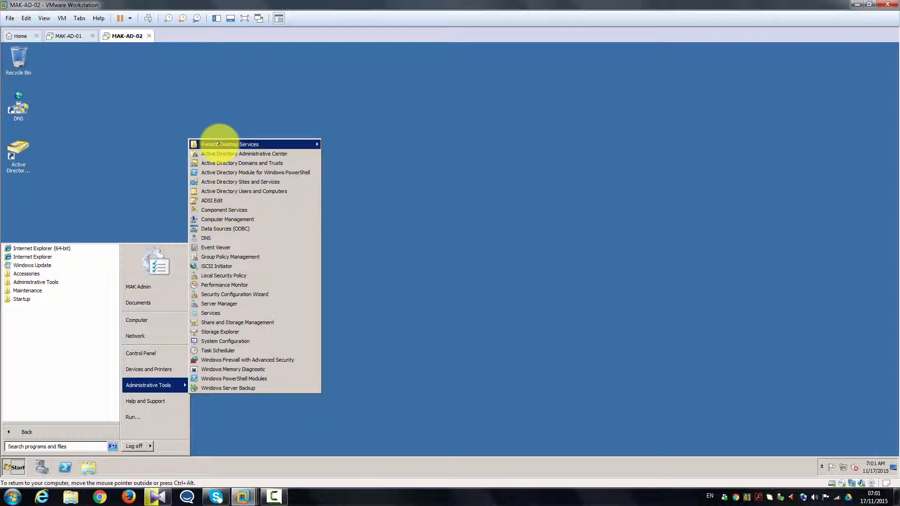
mouse_move(218, 144)
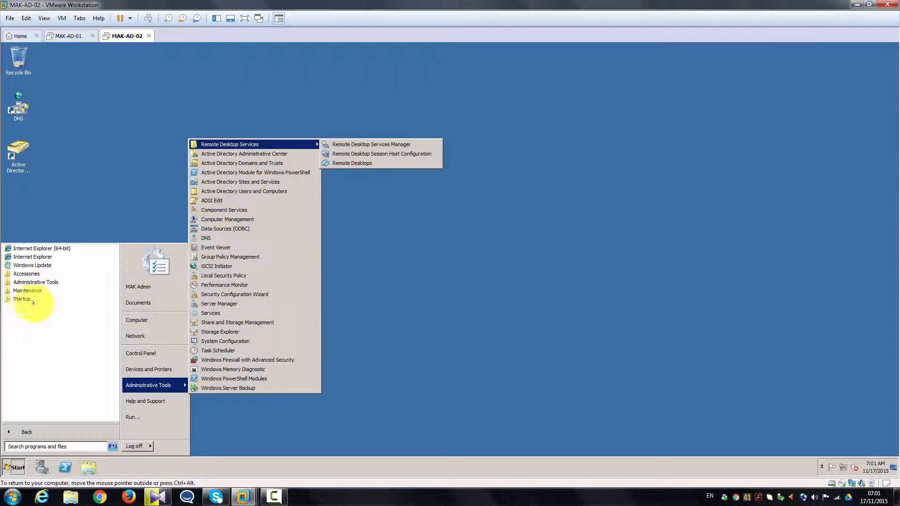
left_click(34, 446)
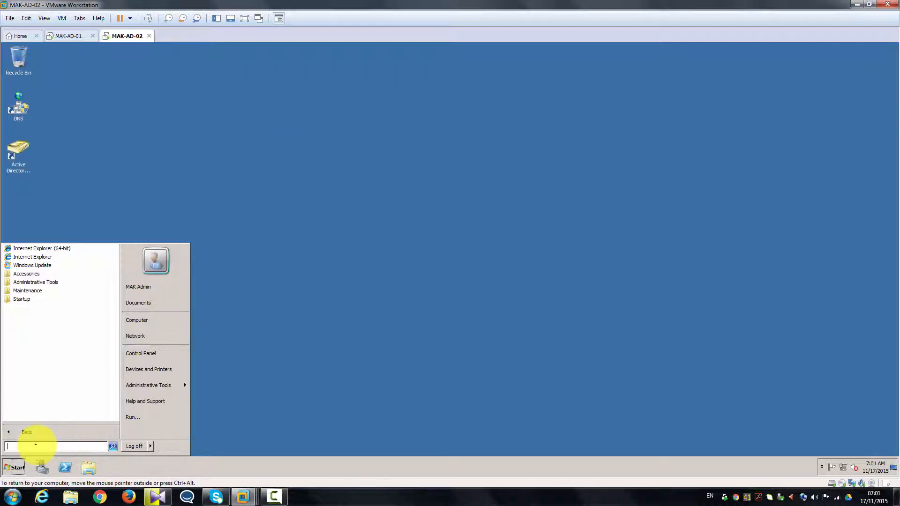
type("m")
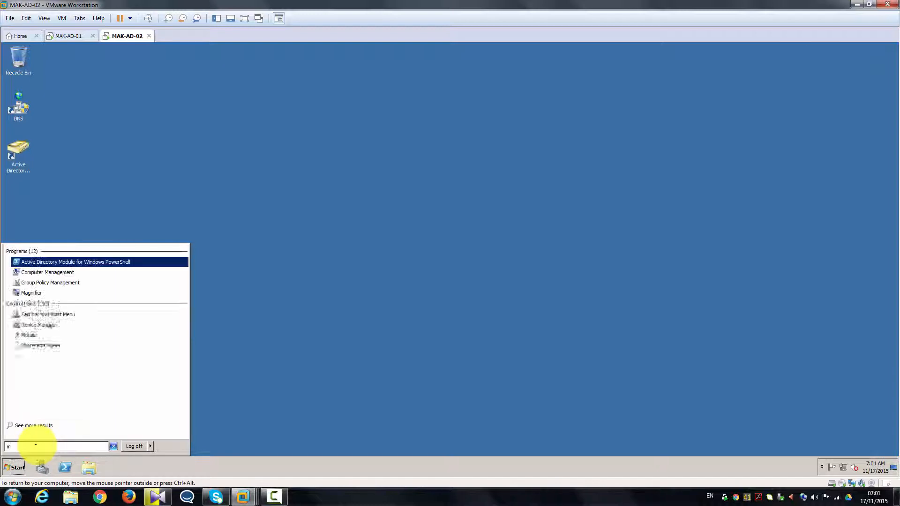
type("sts")
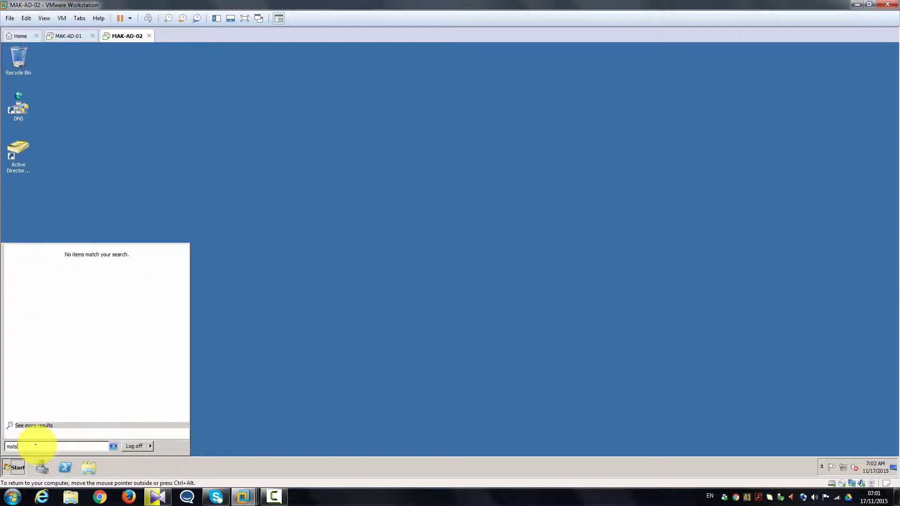
type("c")
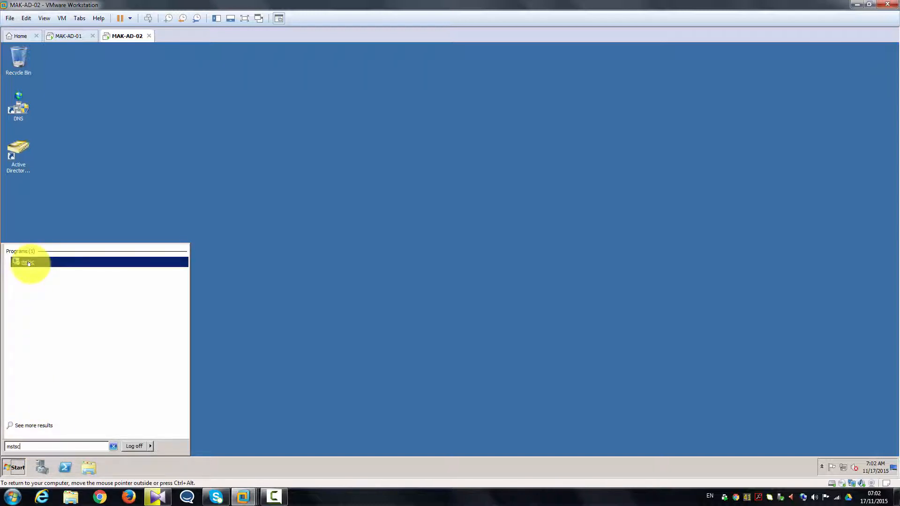
left_click_drag(29, 263, 112, 201)
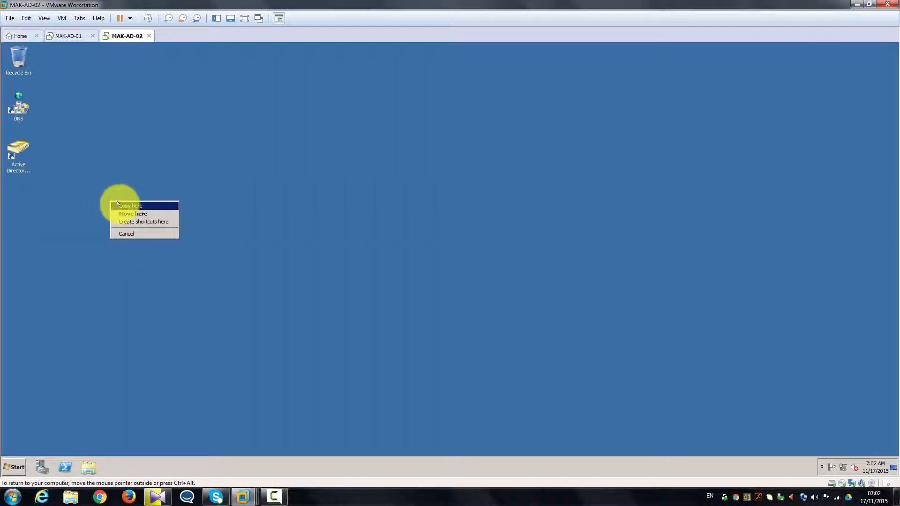
left_click(118, 205)
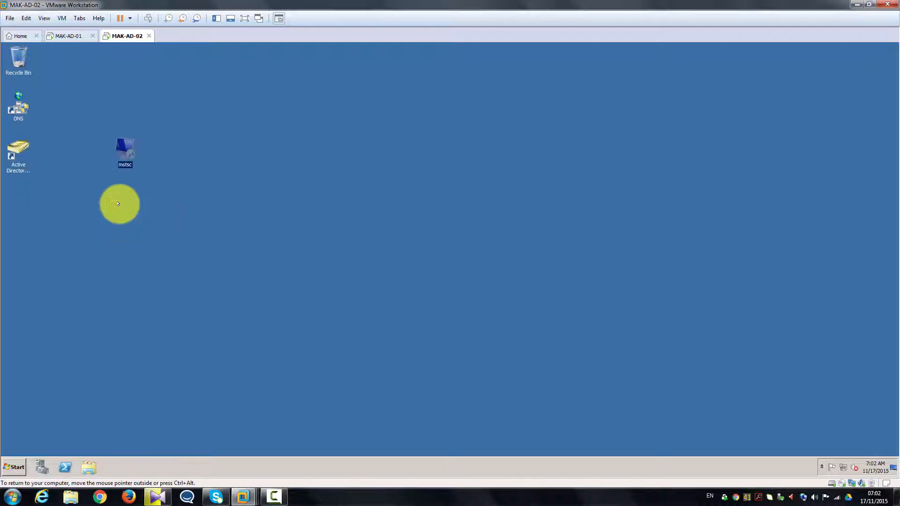
double_click(15, 197)
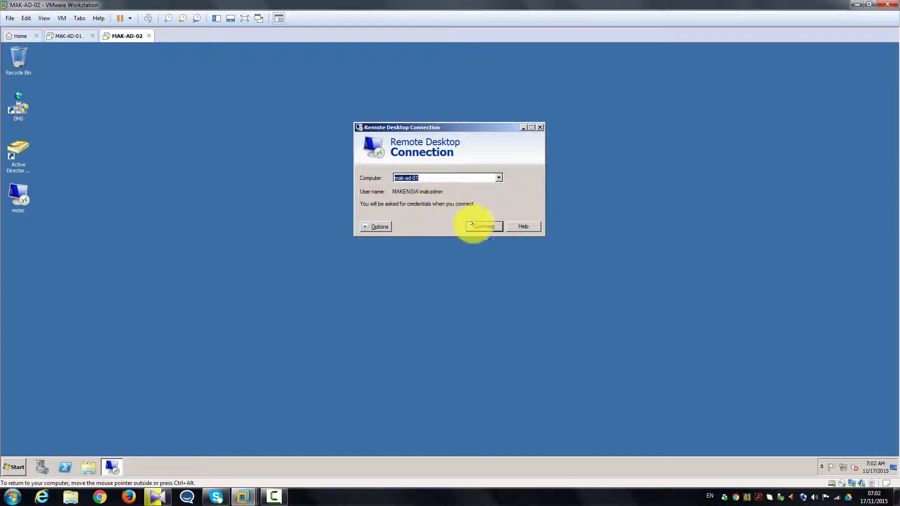
Set the remote computer to mak-ad-01 and enter the domain admin user name.
left_click(377, 227)
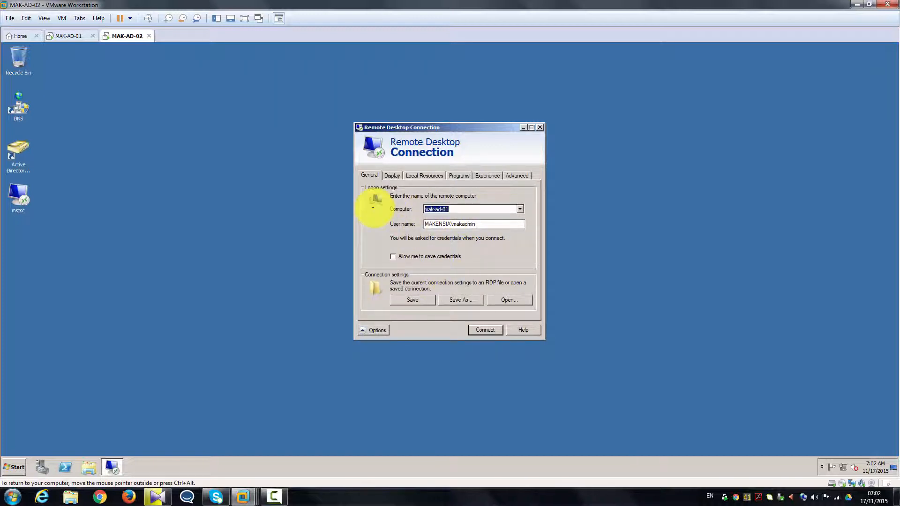
key("BackSpace")
type("mak")
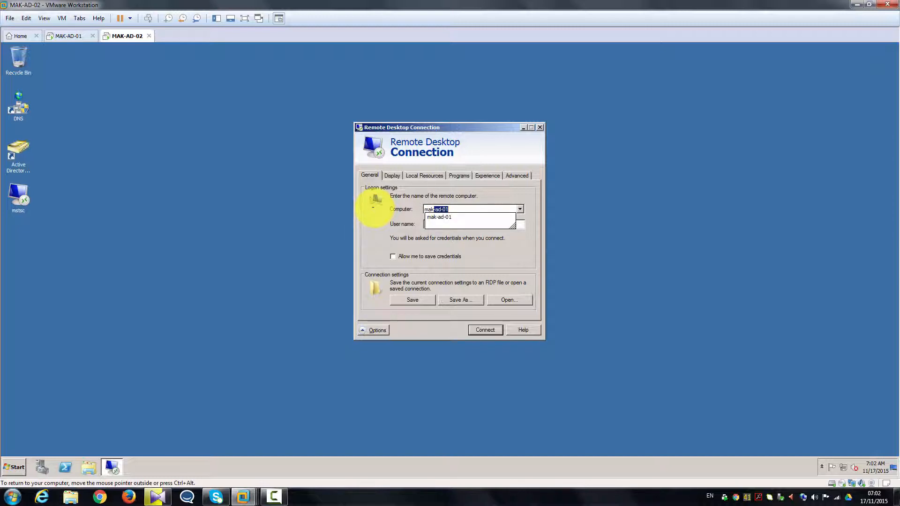
type("-ad-01")
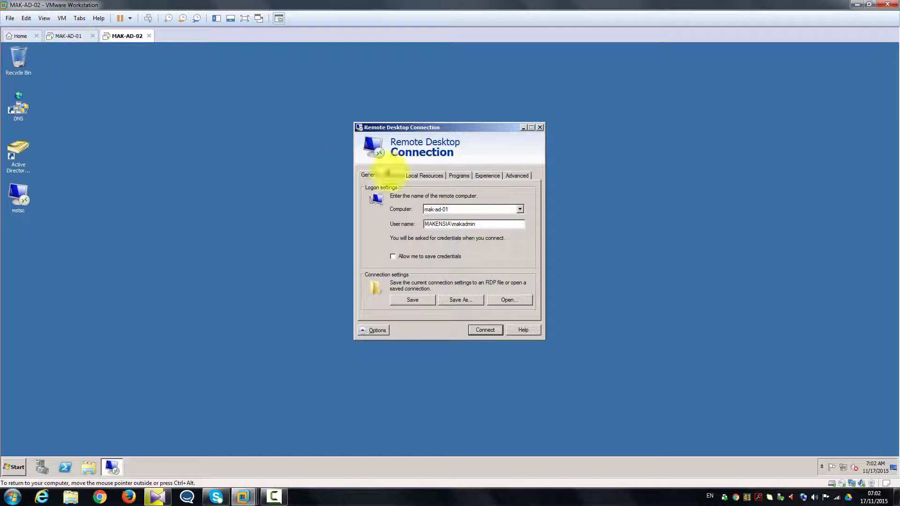
left_click_drag(496, 225, 375, 217)
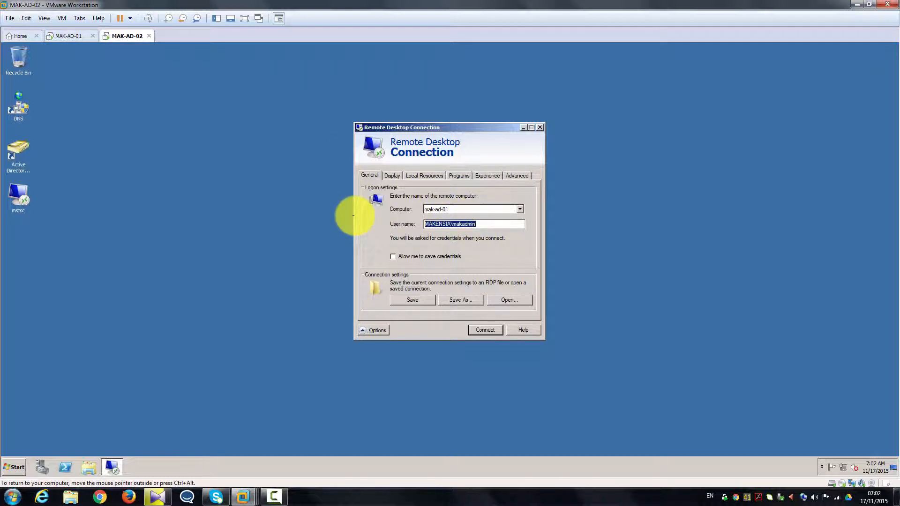
type("makensia")
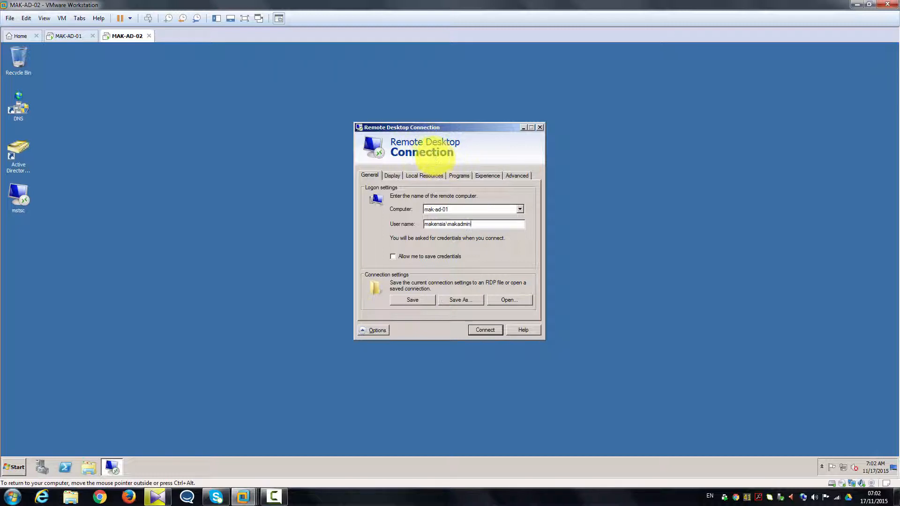
Save the connection settings to the Desktop under the name MAK-AD-01.
left_click(462, 300)
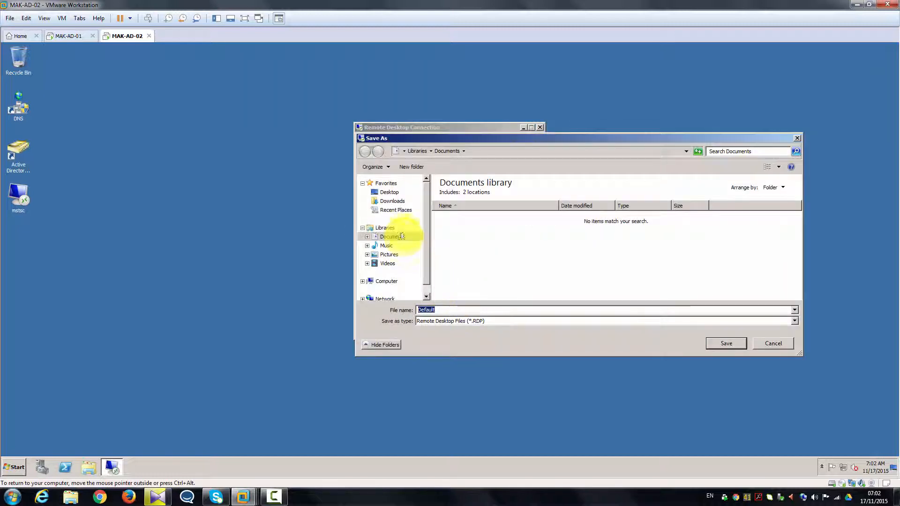
left_click(387, 192)
left_click_drag(448, 311, 319, 304)
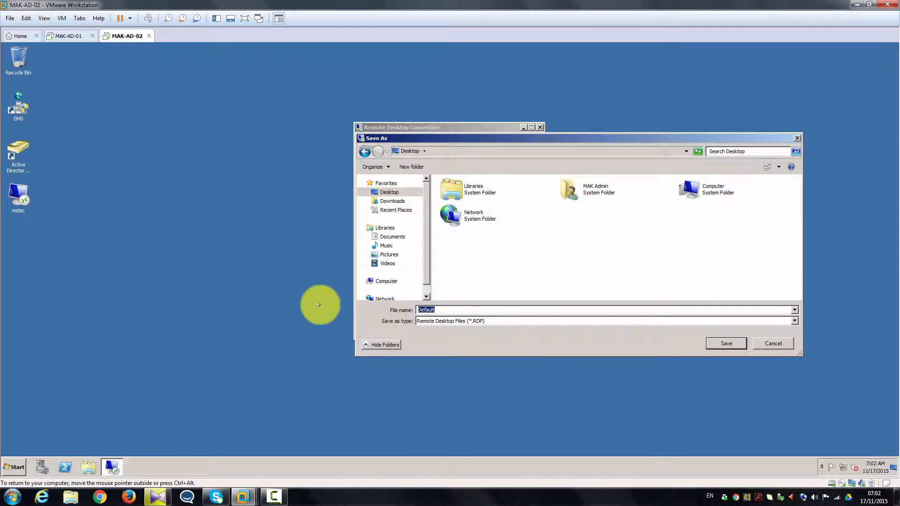
type("MAK")
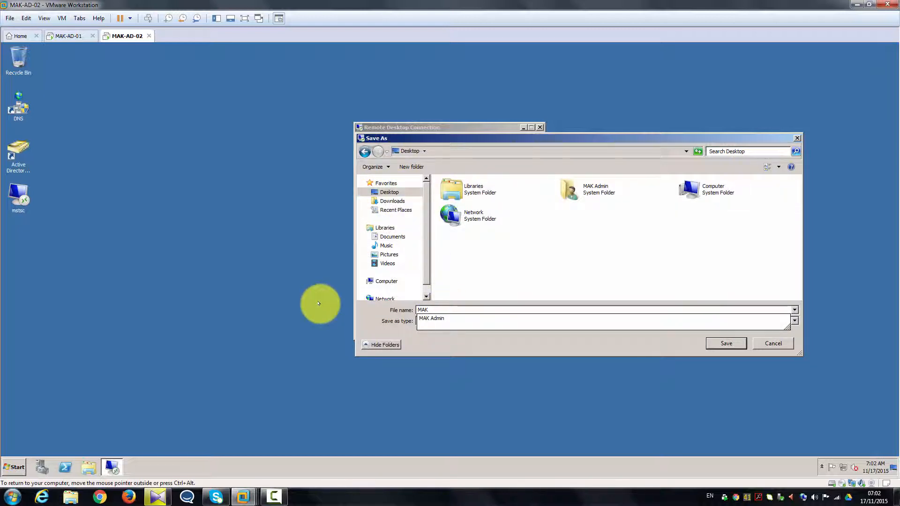
type("-AD-01")
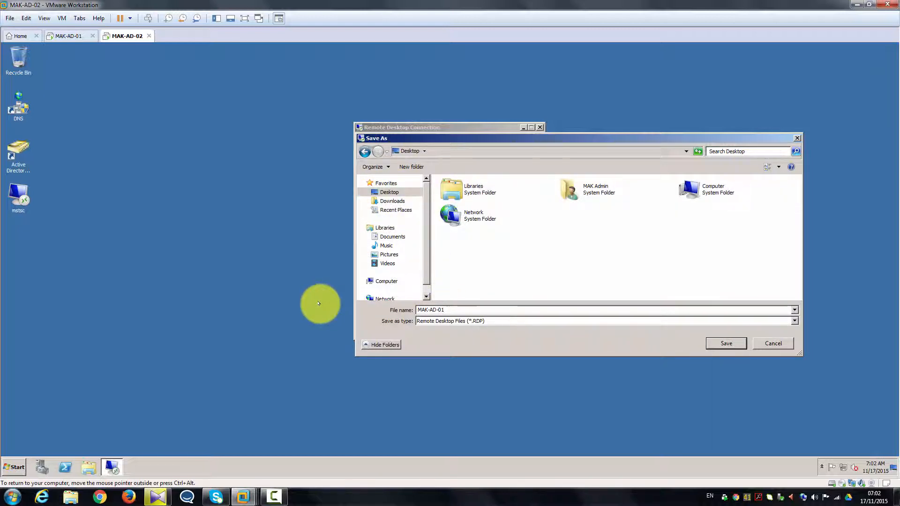
Save the MAK-AD-01 connection file and connect to mak-ad-01, trusting it without future prompts.
left_click(725, 344)
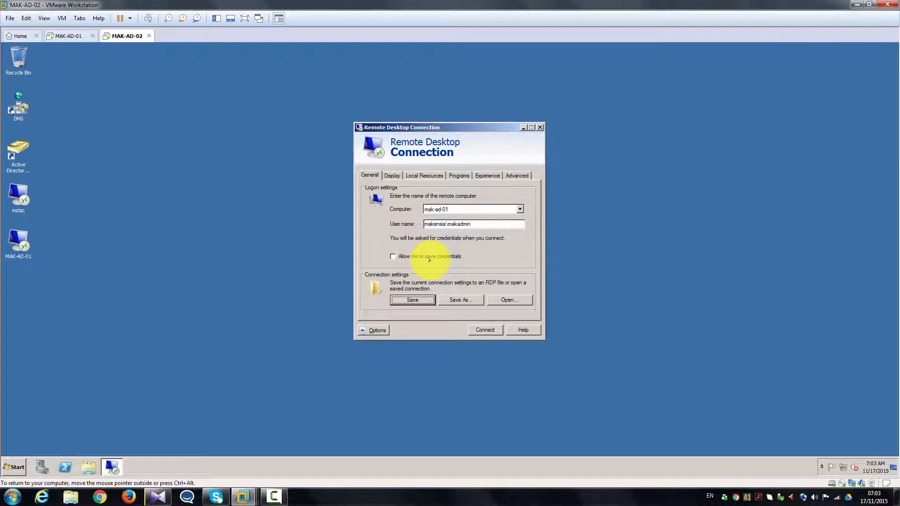
left_click(477, 329)
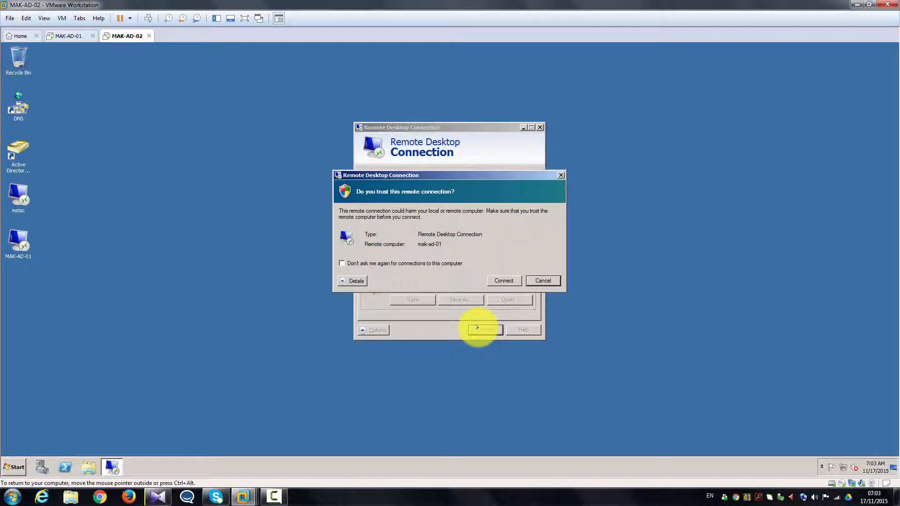
left_click(384, 263)
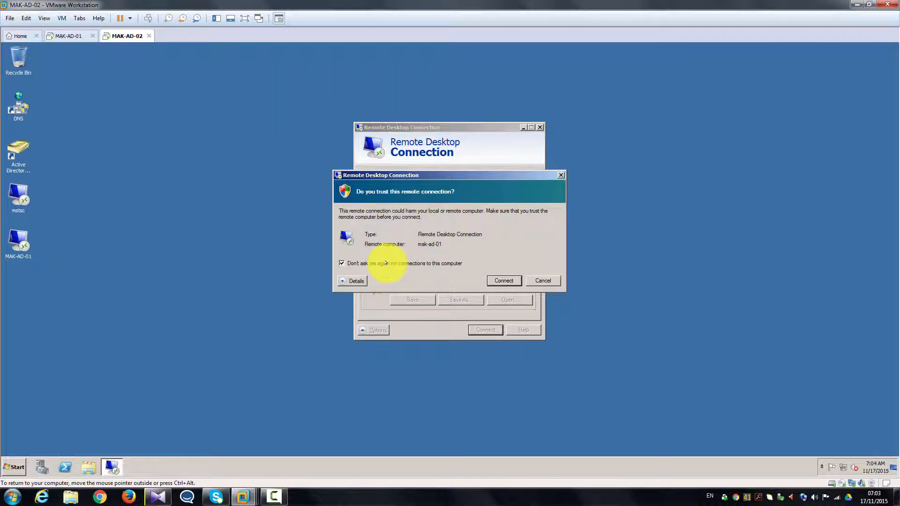
left_click(502, 280)
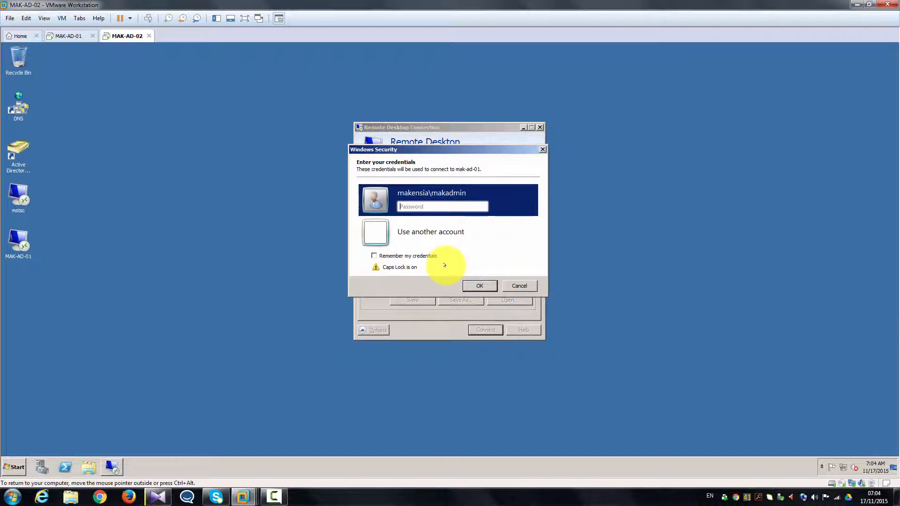
Turn off Caps Lock and sign in with the admin password to open the session.
key("Tab")
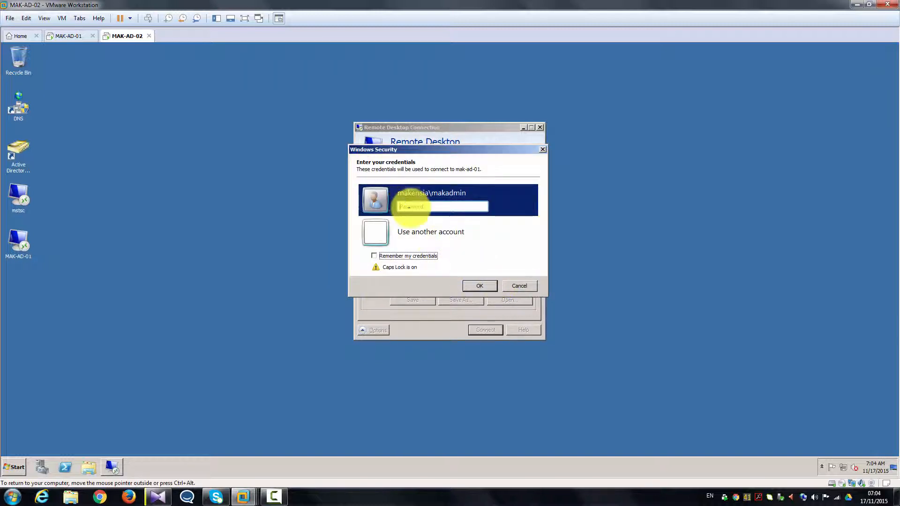
left_click(409, 207)
key("Caps_Lock")
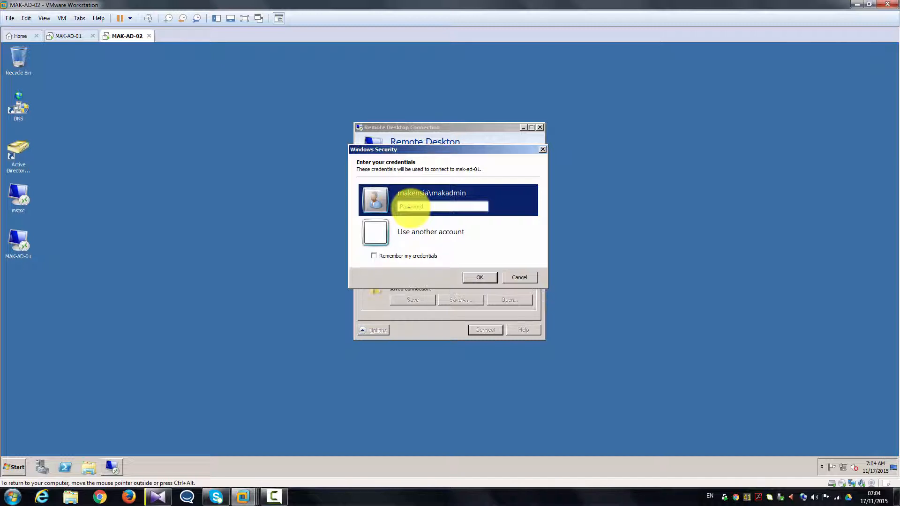
type("••••••••")
key("Return")
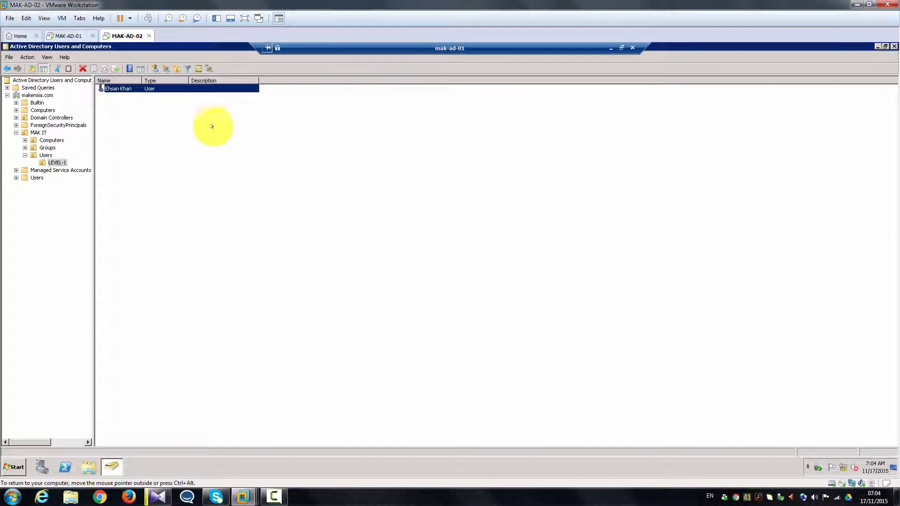
Close Active Directory Users and Computers in MAK-AD-02's remote session.
left_click(74, 37)
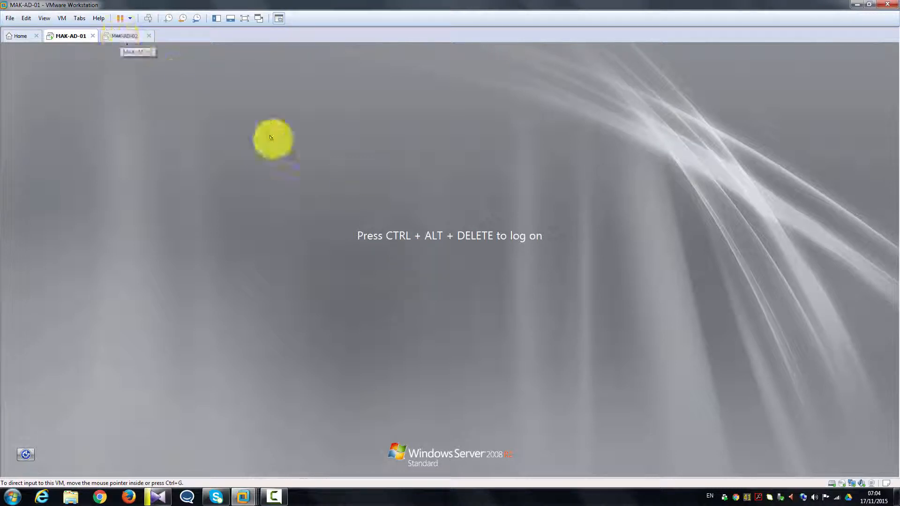
left_click(118, 38)
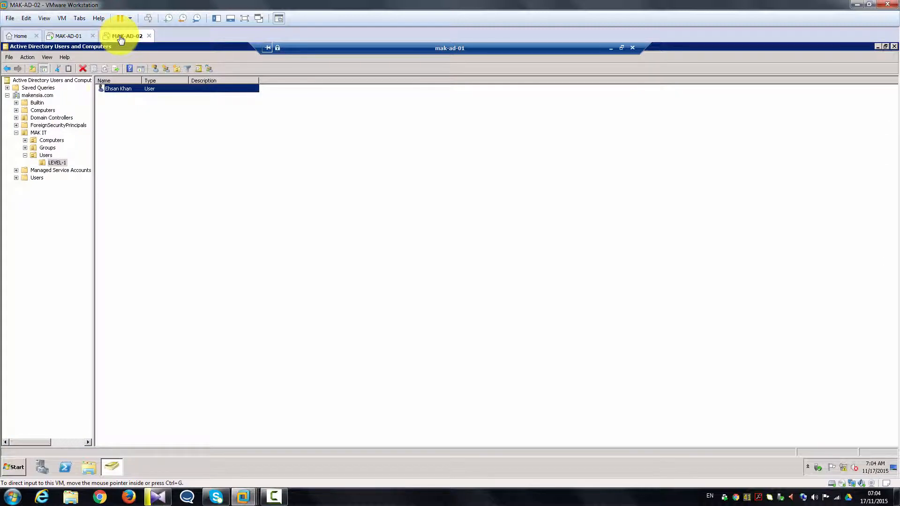
left_click(894, 46)
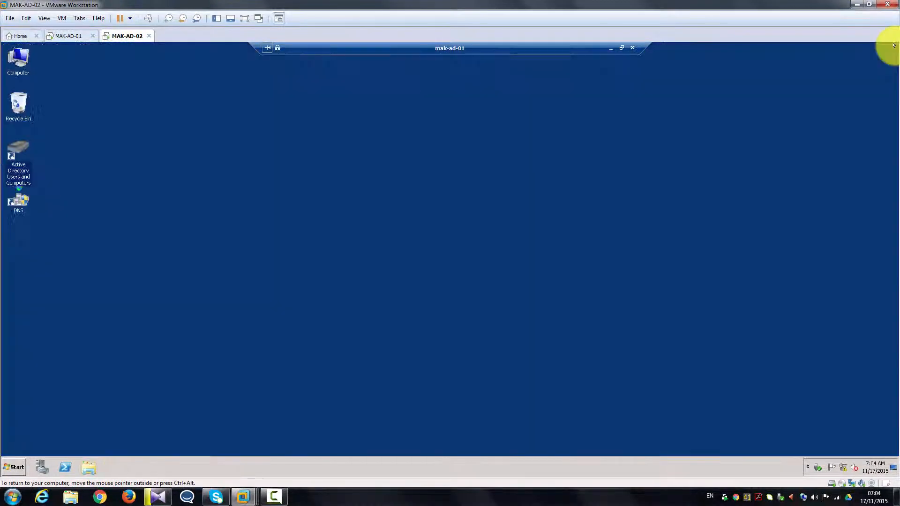
Open and close Computer from the remote Start menu, refresh the desktop, then show MAK-AD-01's logon screen.
left_click(16, 464)
left_click(168, 316)
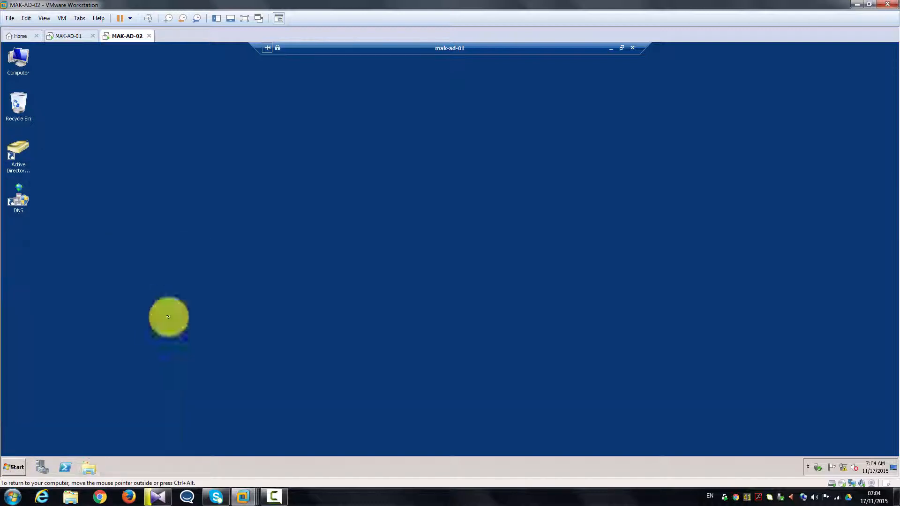
left_click(726, 121)
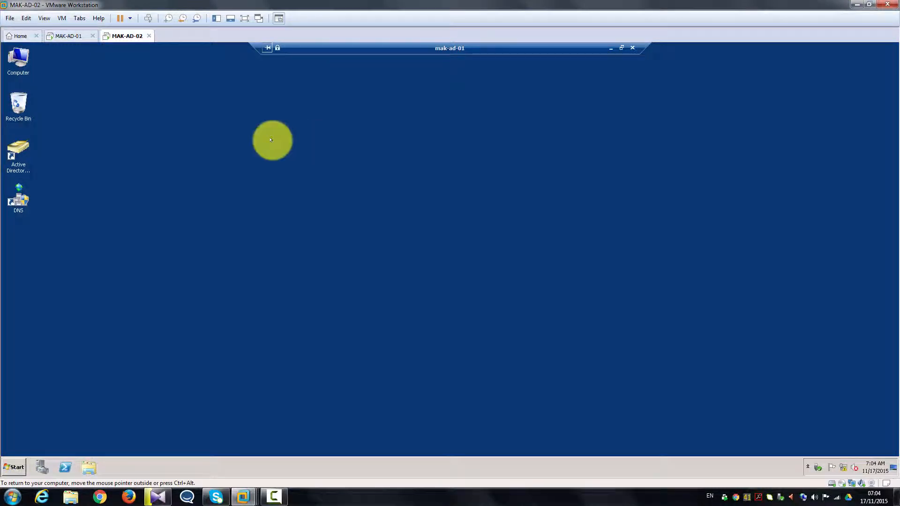
right_click(271, 140)
left_click(295, 163)
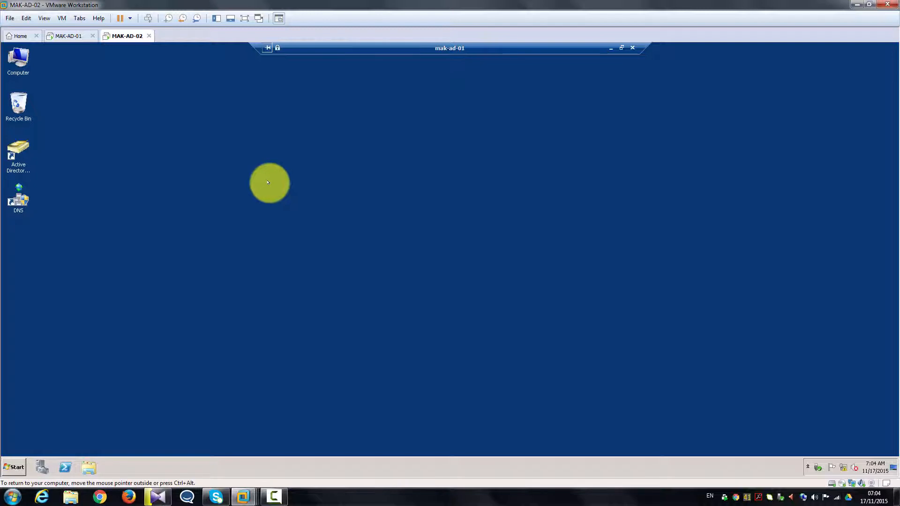
left_click(68, 37)
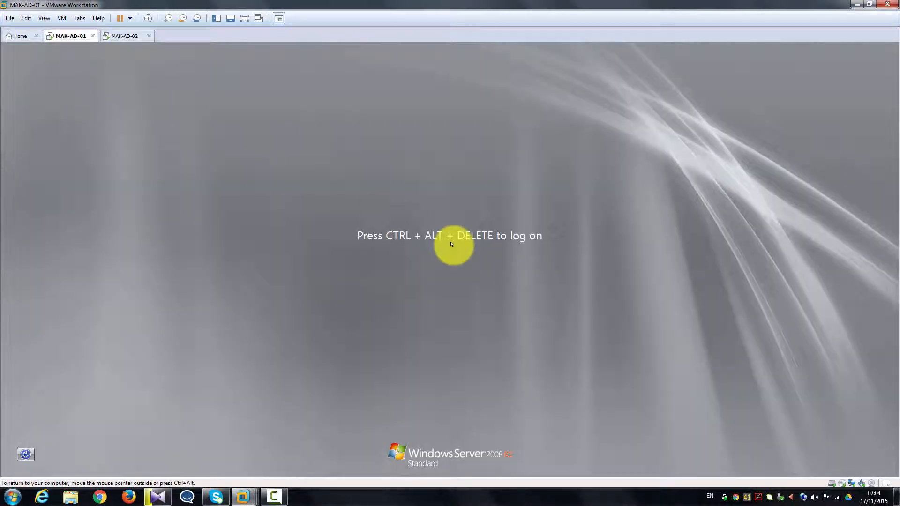
Sign in locally on MAK-AD-01 as makadmin, then check MAK-AD-02's session-ended message.
key("ctrl+alt+Insert")
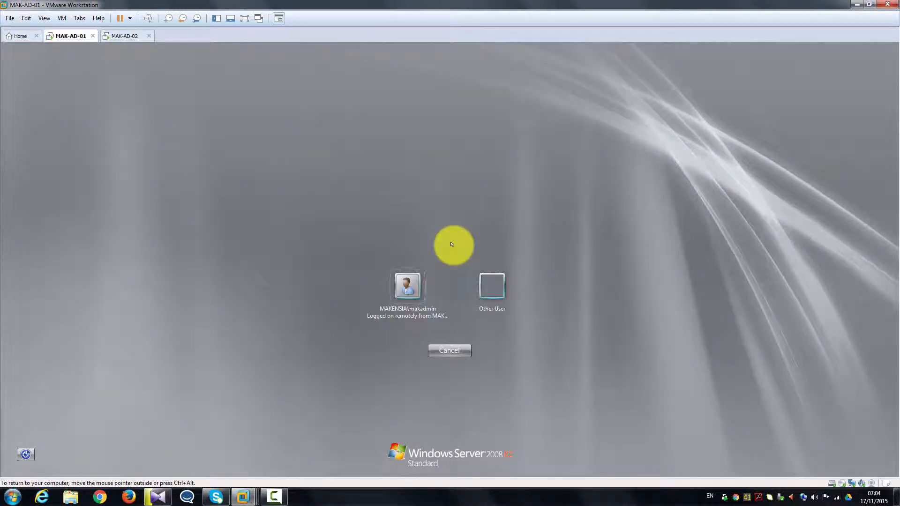
left_click(401, 287)
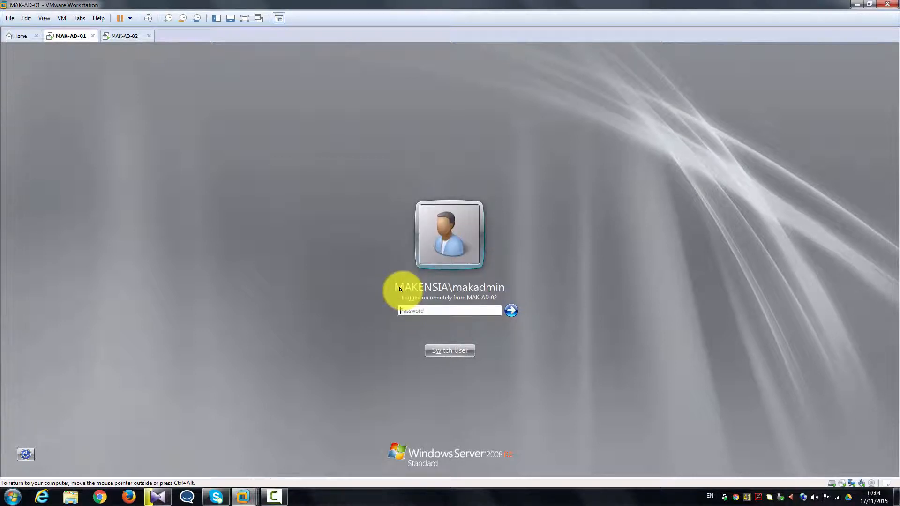
type("••")
key("BackSpace")
key("BackSpace")
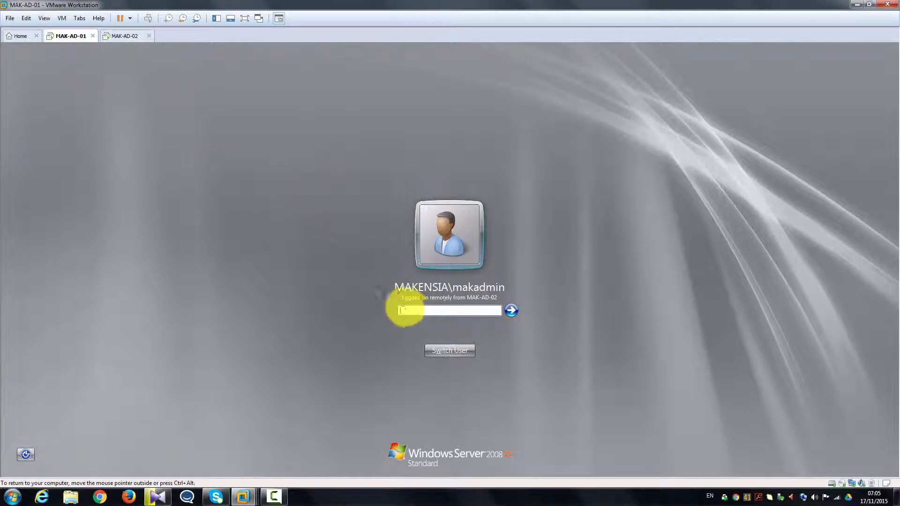
left_click(404, 307)
type("********")
key("Return")
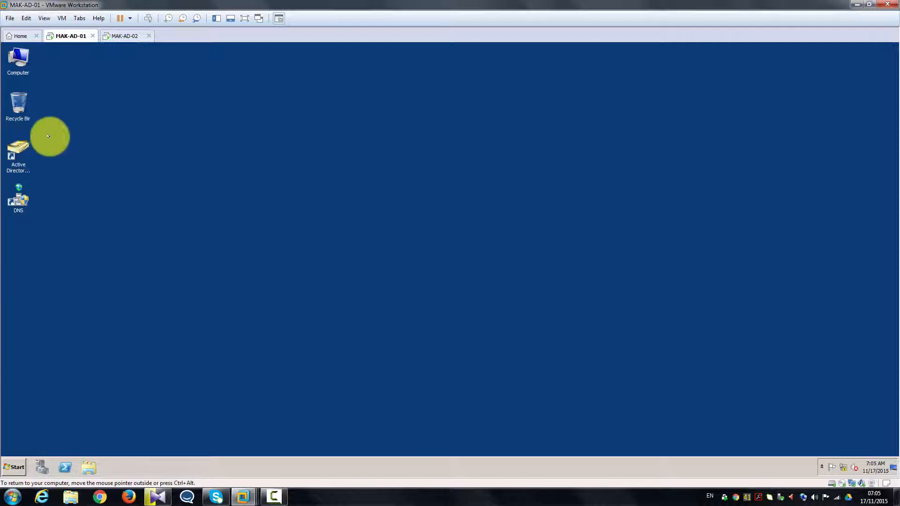
left_click(120, 36)
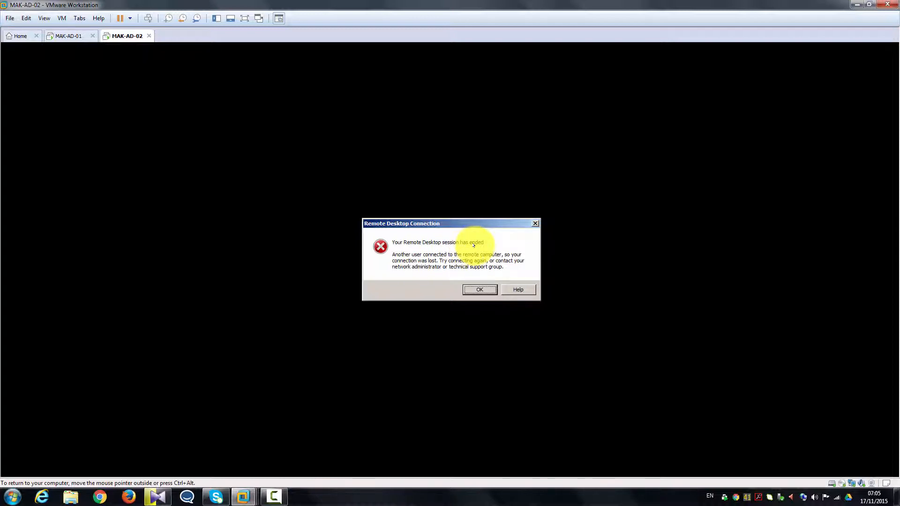
Acknowledge the 'Your Remote Desktop session has ended' notice with OK.
left_click(469, 285)
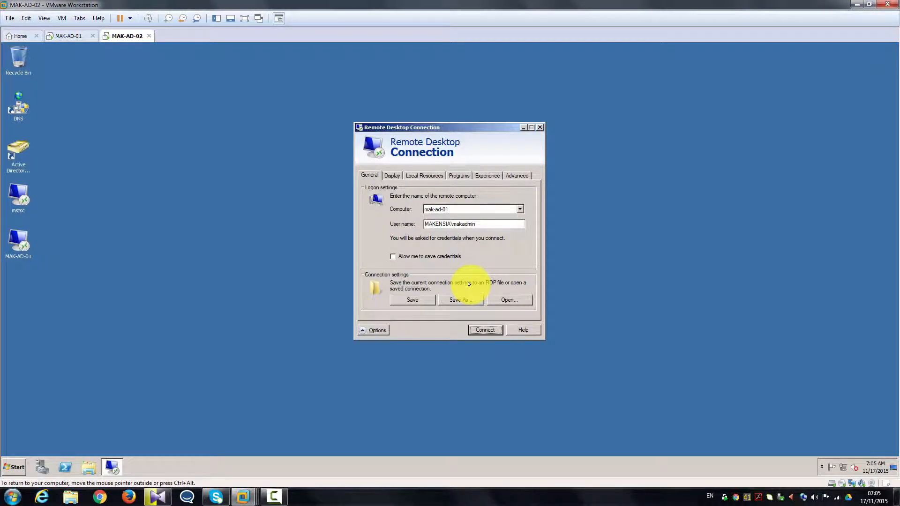